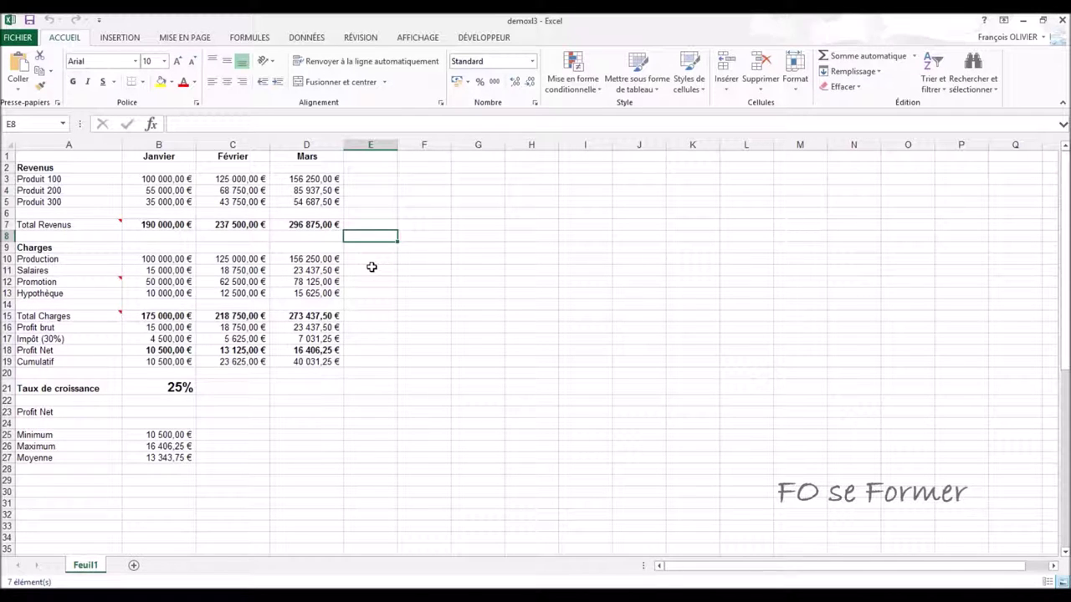
- Inspect January's Produit 100 value in B3 and the formula behind January Total Revenus
{"action": "left_click", "coordinate": [176, 180]}
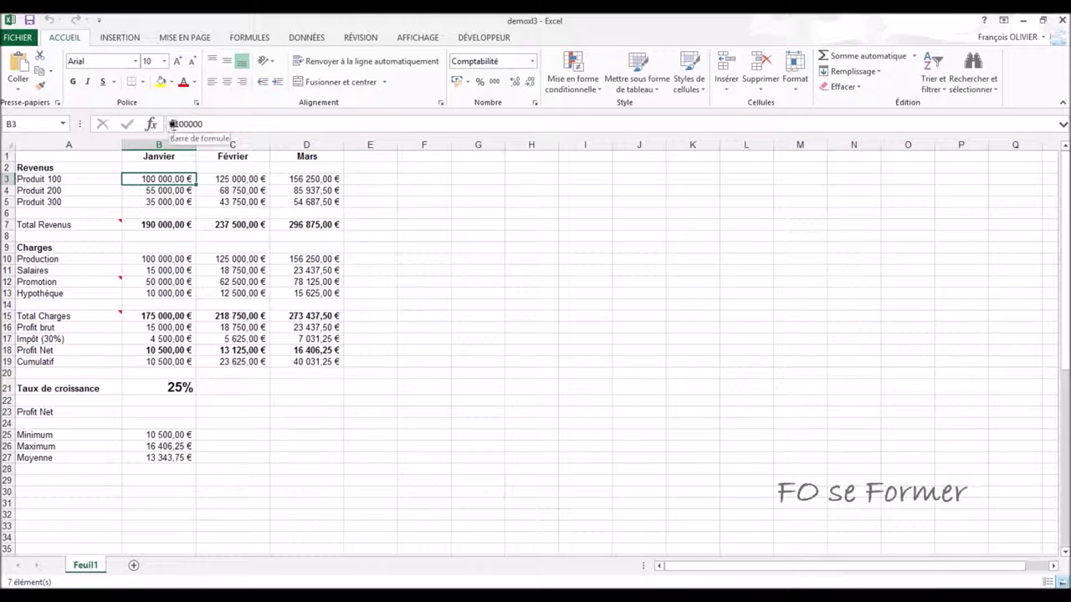
{"action": "left_click", "coordinate": [170, 222]}
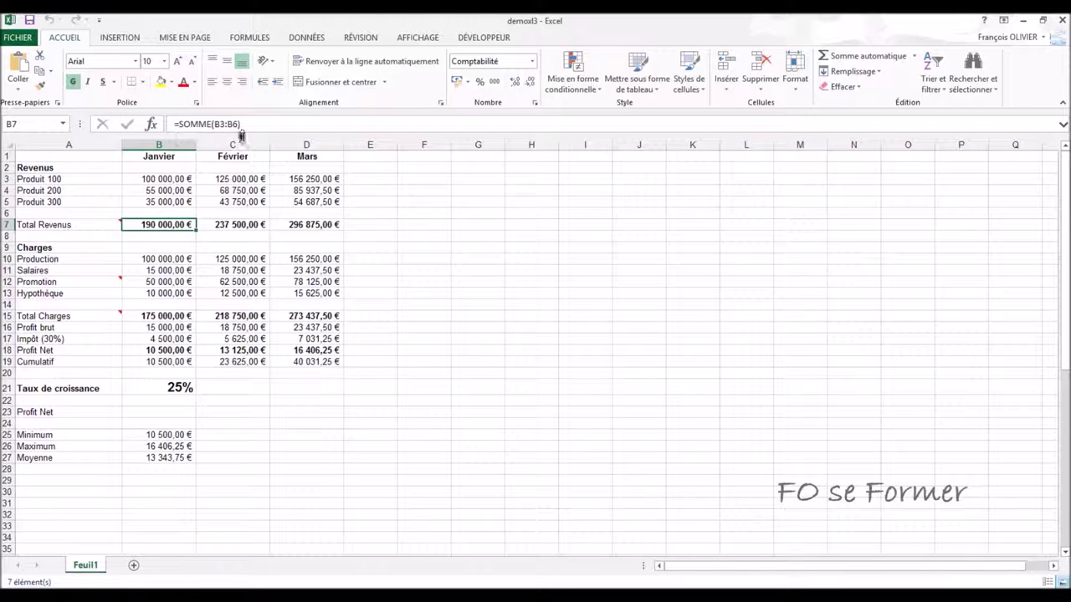
{"action": "left_click", "coordinate": [369, 174]}
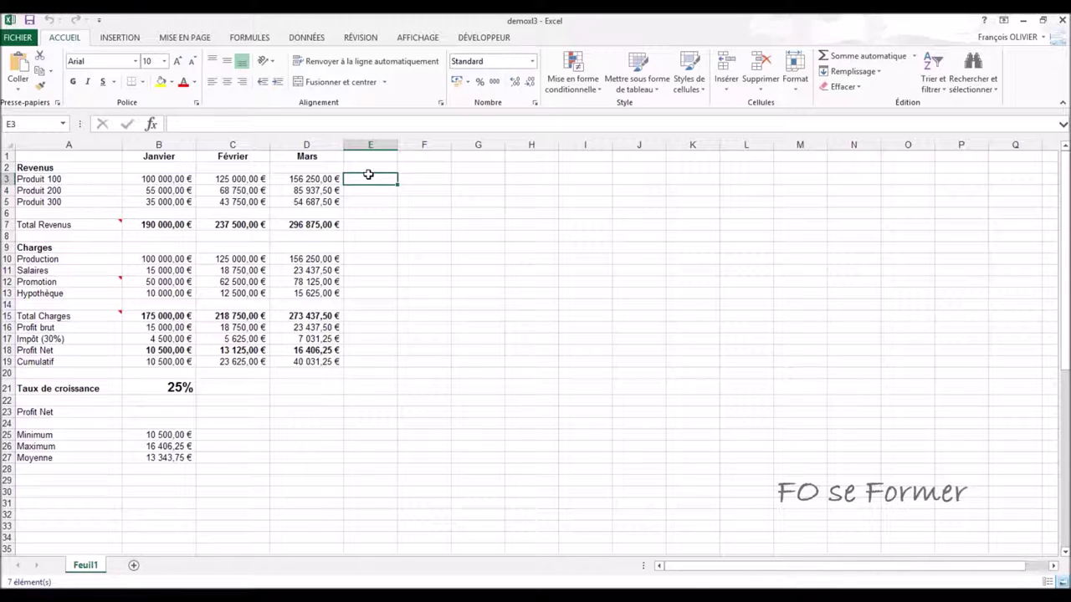
- On the FORMULES tab, switch Afficher les formules on to reveal all formulas, then off again
{"action": "left_click", "coordinate": [243, 38]}
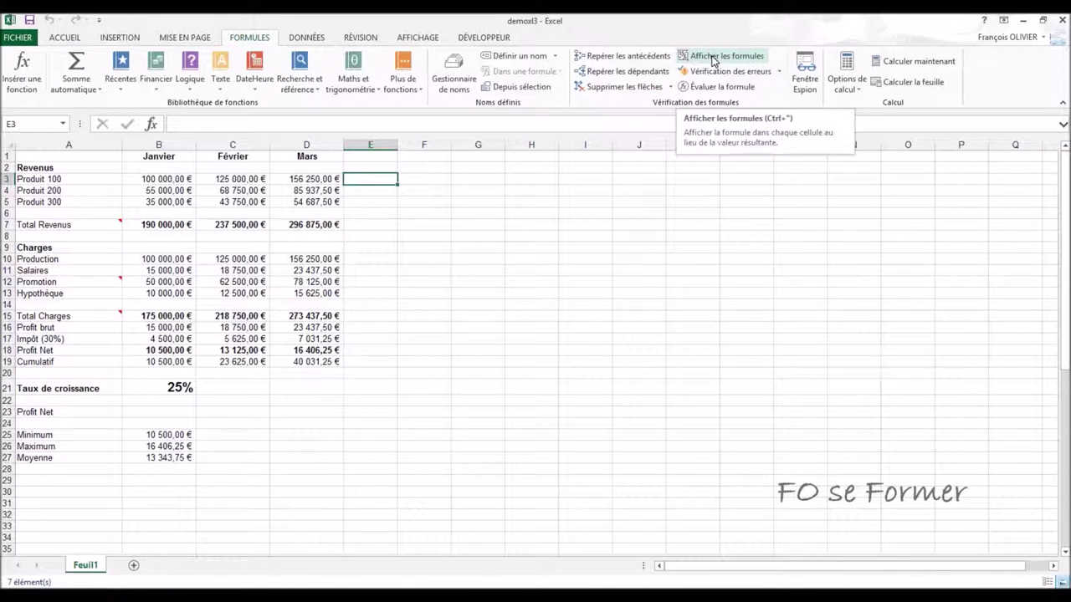
{"action": "left_click", "coordinate": [713, 59]}
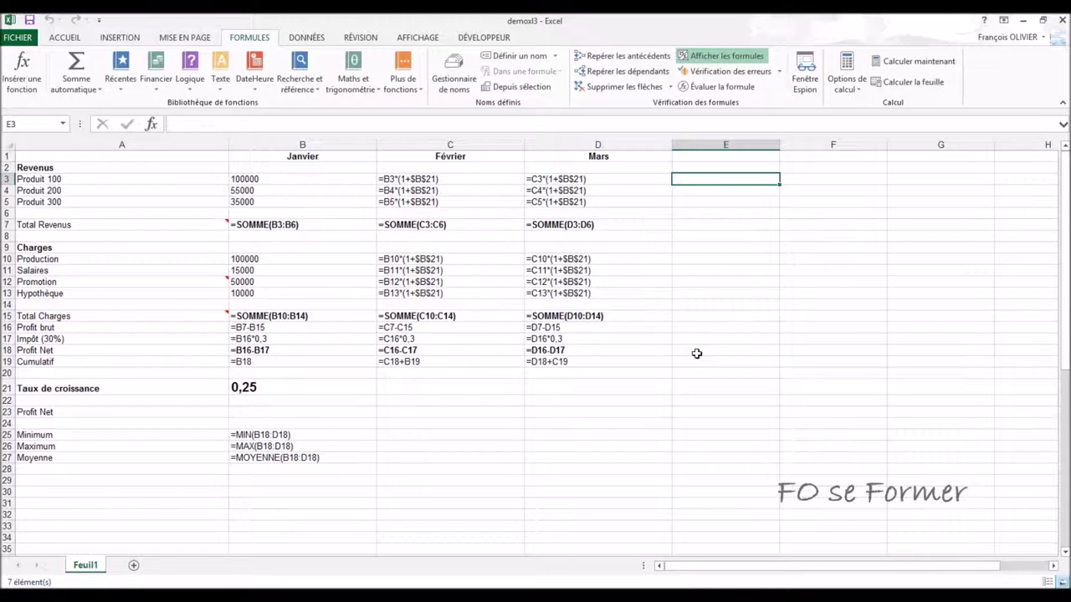
{"action": "left_click", "coordinate": [713, 59]}
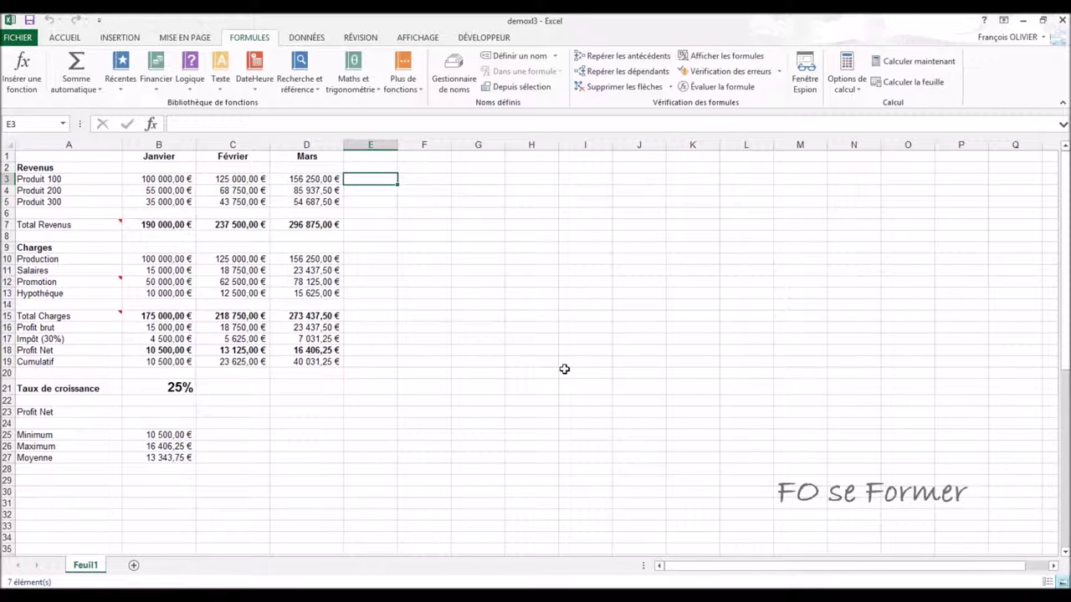
{"action": "left_click", "coordinate": [335, 361]}
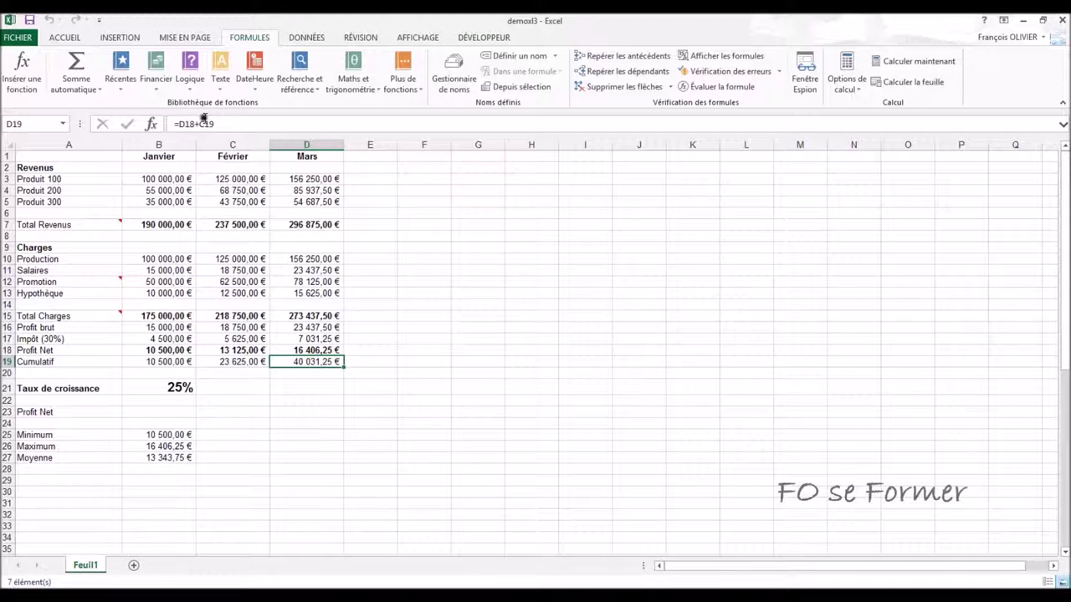
{"action": "double_click", "coordinate": [313, 362]}
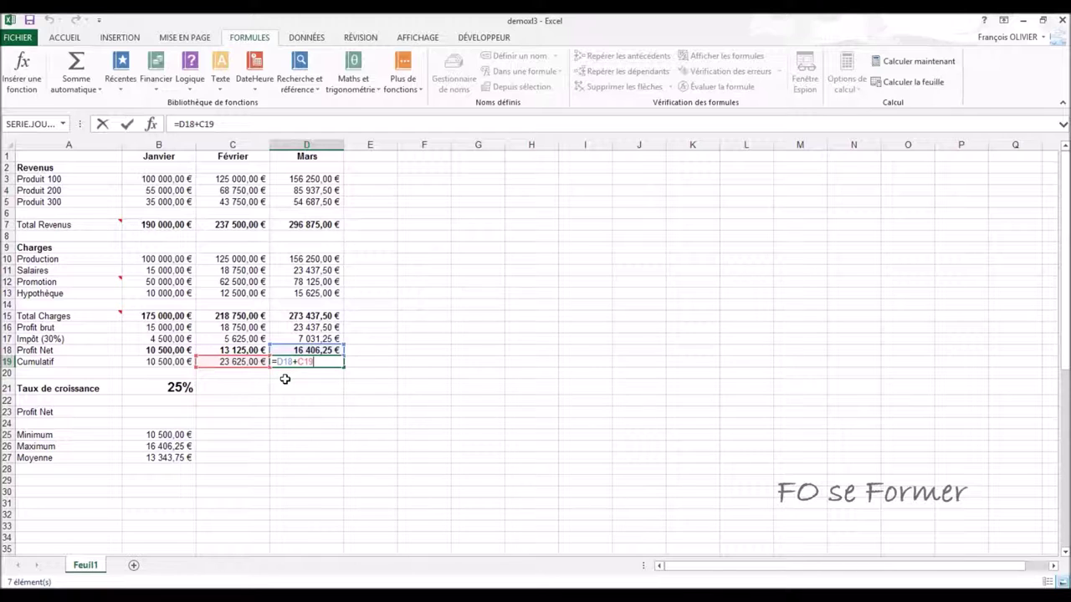
{"action": "key", "text": "Escape"}
{"action": "left_click", "coordinate": [310, 351]}
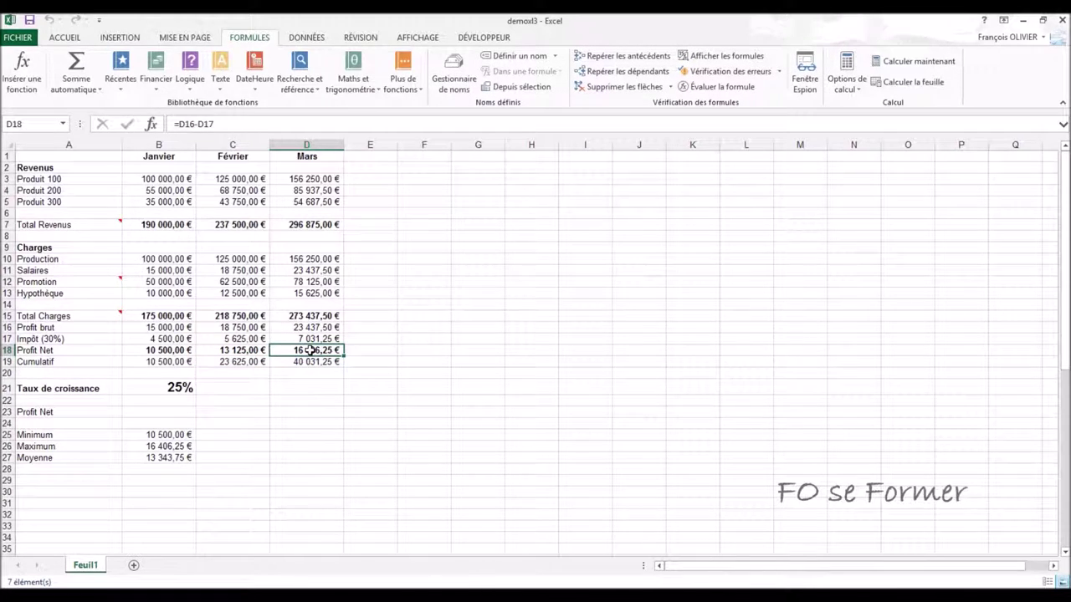
{"action": "double_click", "coordinate": [310, 351]}
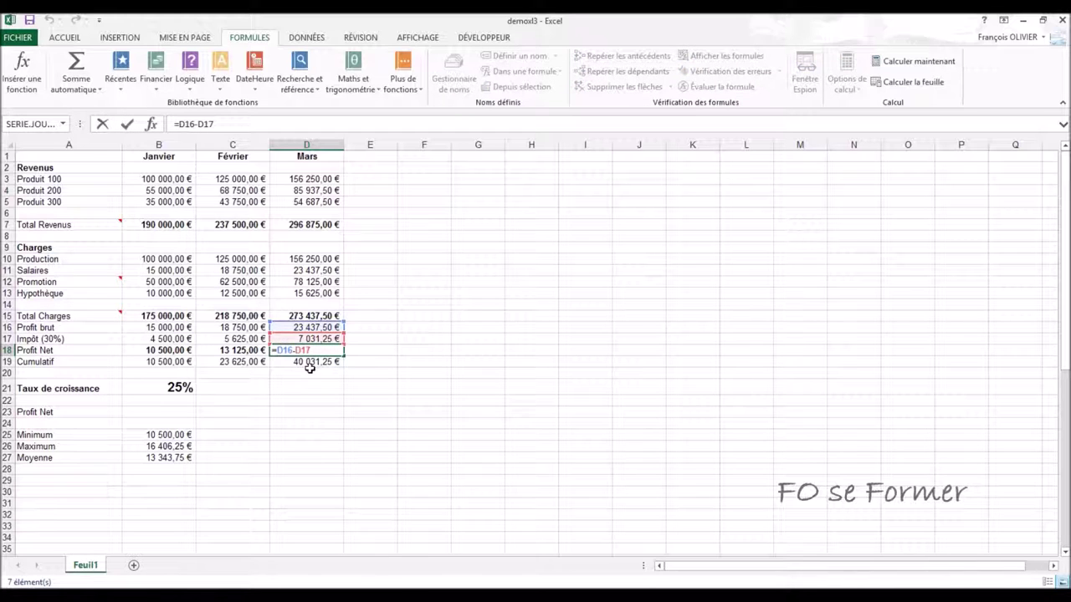
{"action": "key", "text": "Escape"}
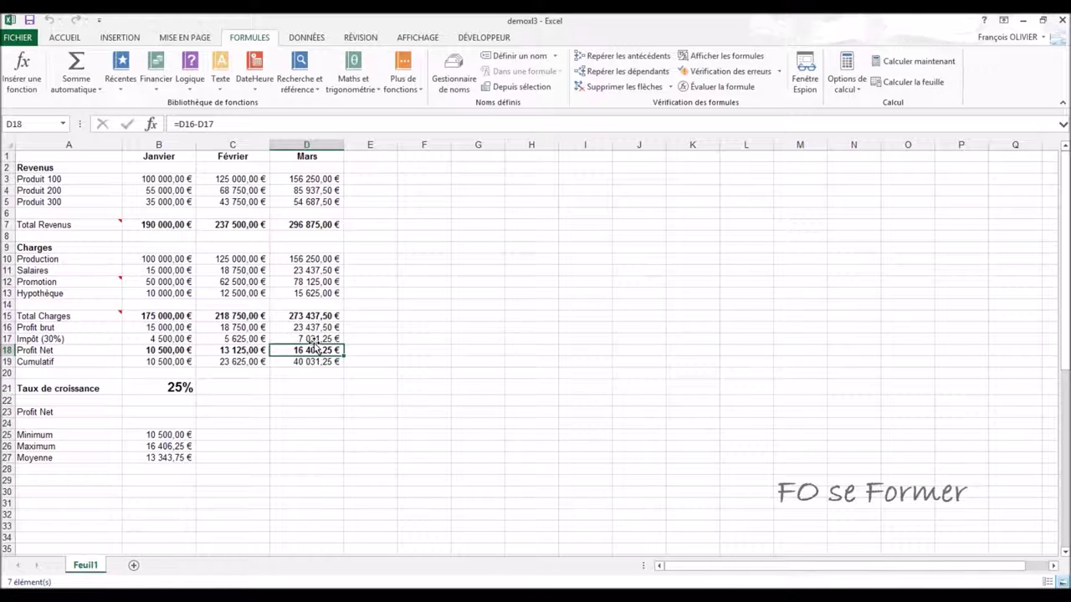
{"action": "left_click", "coordinate": [327, 362]}
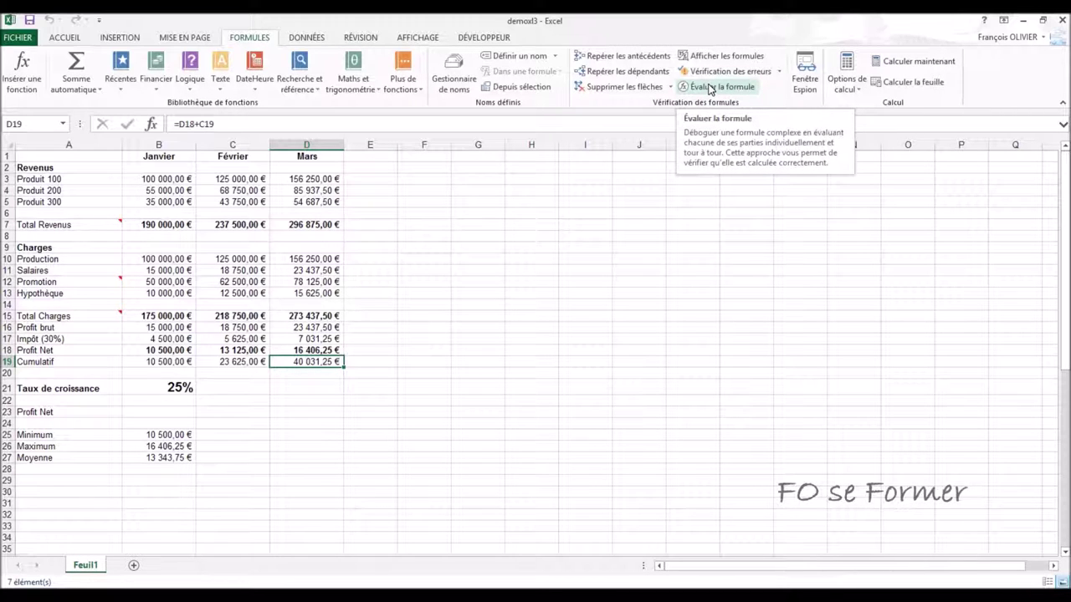
- Evaluate D19's formula, stepping into D18 and D16, and resolve D7 to 296875
{"action": "left_click", "coordinate": [709, 87]}
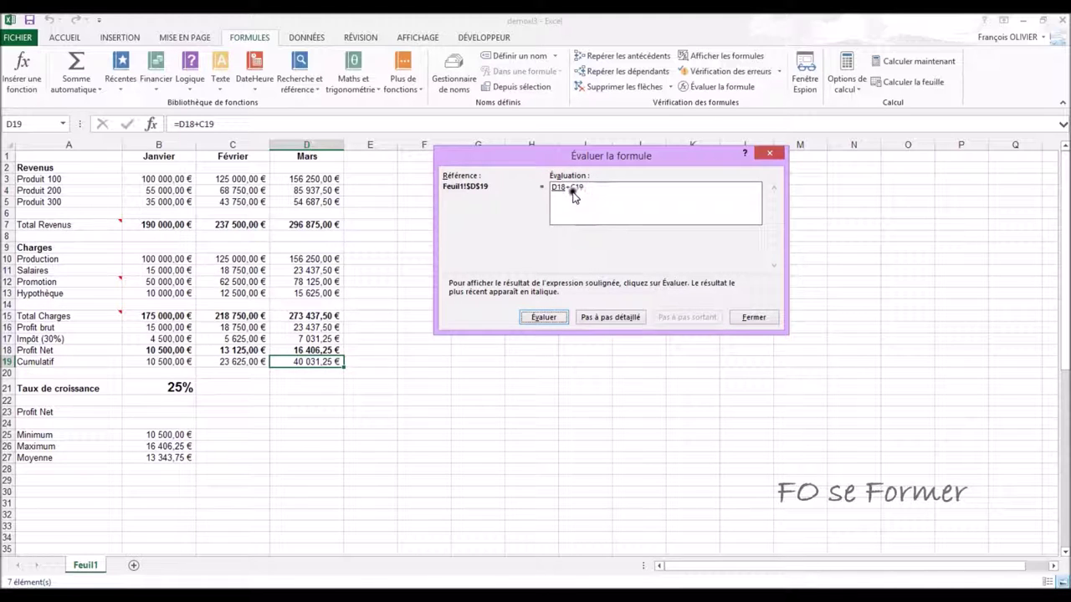
{"action": "left_click", "coordinate": [608, 318]}
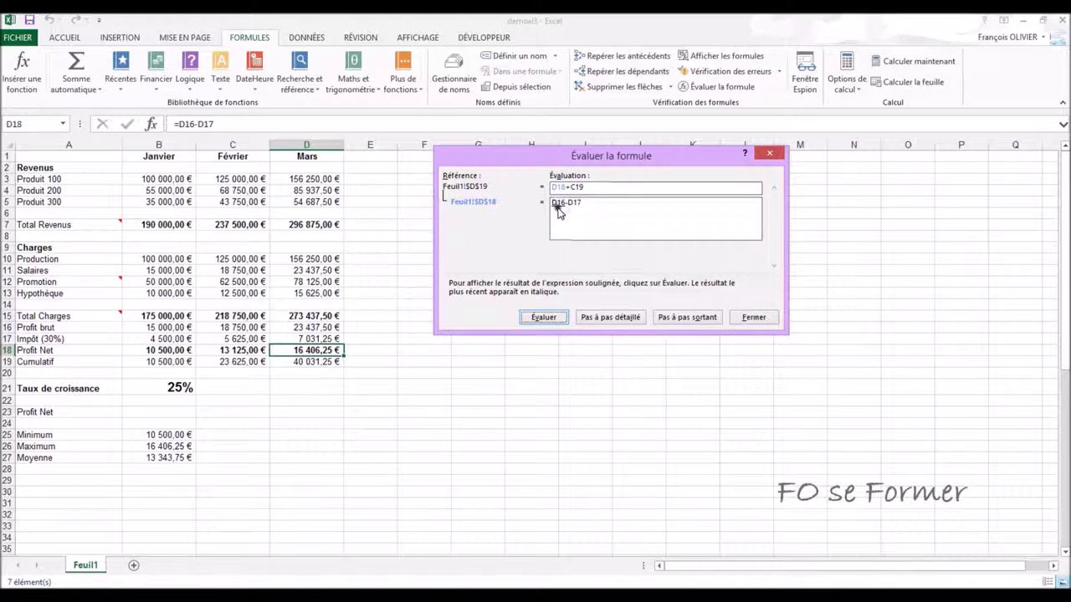
{"action": "left_click", "coordinate": [620, 319]}
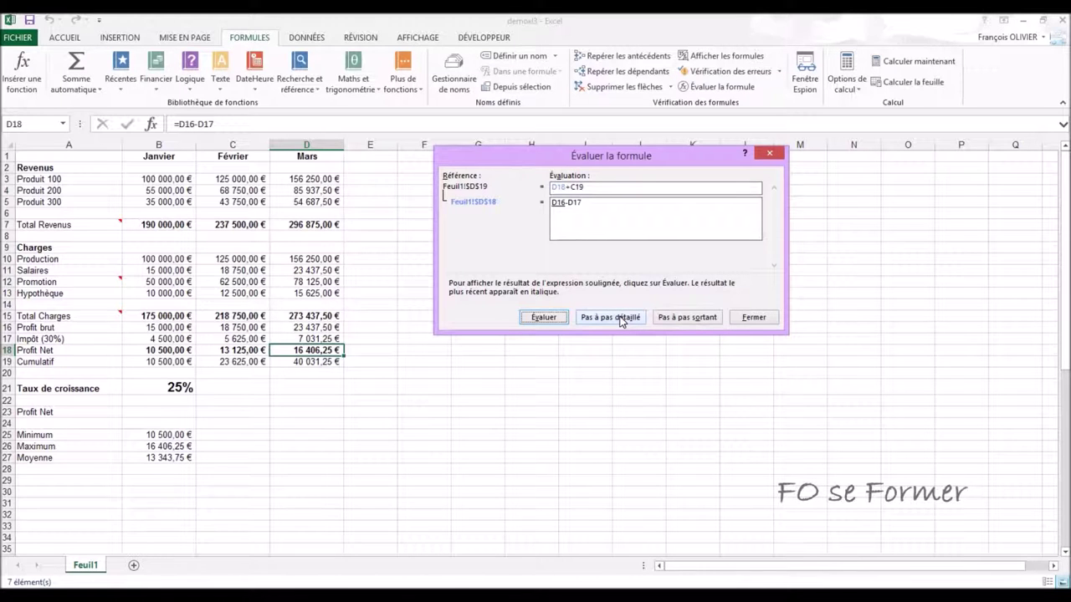
{"action": "left_click", "coordinate": [621, 320]}
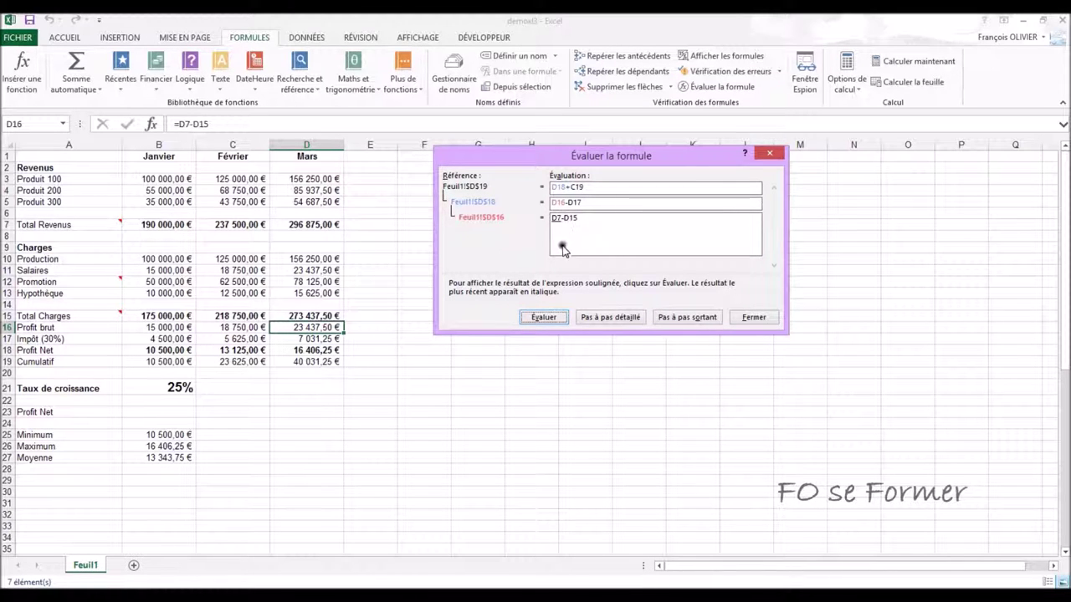
{"action": "left_click", "coordinate": [551, 318]}
- Step into D15's SOMME, back out three levels to D19 (16406,25+C19), then into C19
{"action": "left_click", "coordinate": [613, 322]}
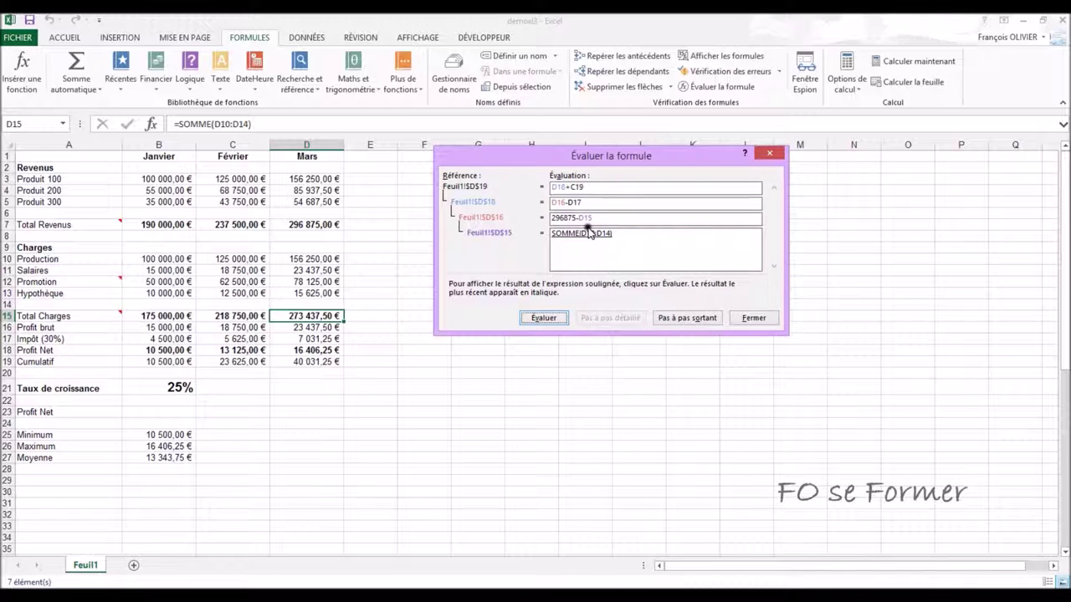
{"action": "left_click", "coordinate": [695, 320]}
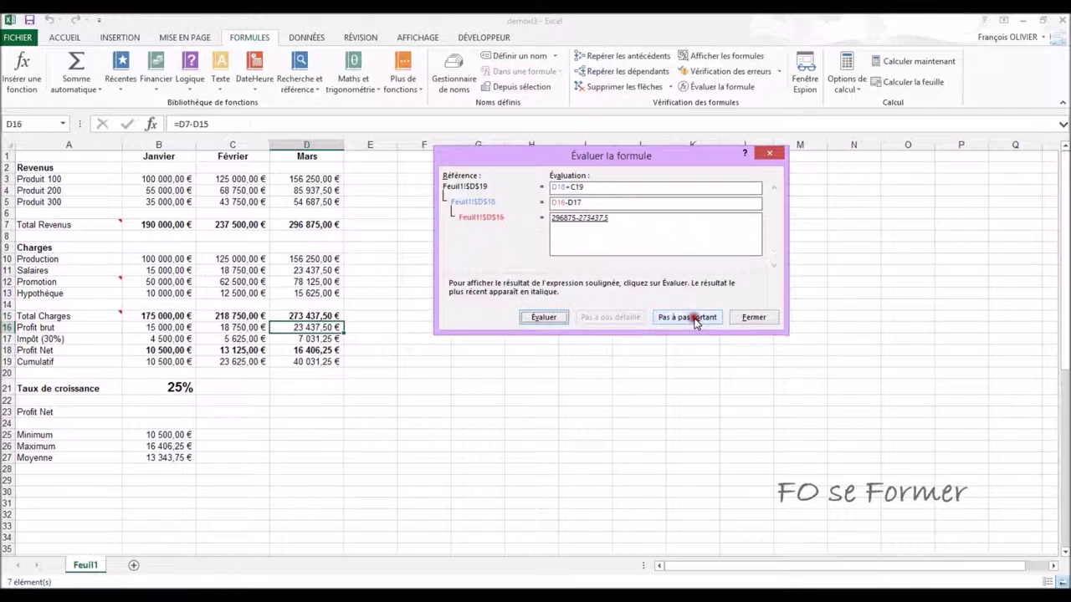
{"action": "left_click", "coordinate": [696, 321]}
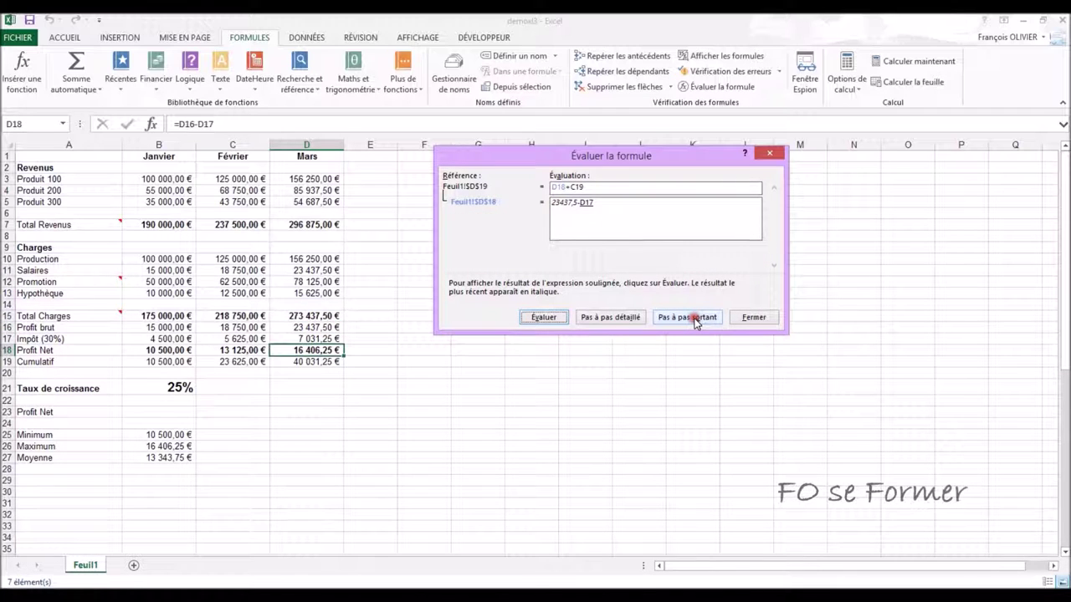
{"action": "left_click", "coordinate": [694, 320]}
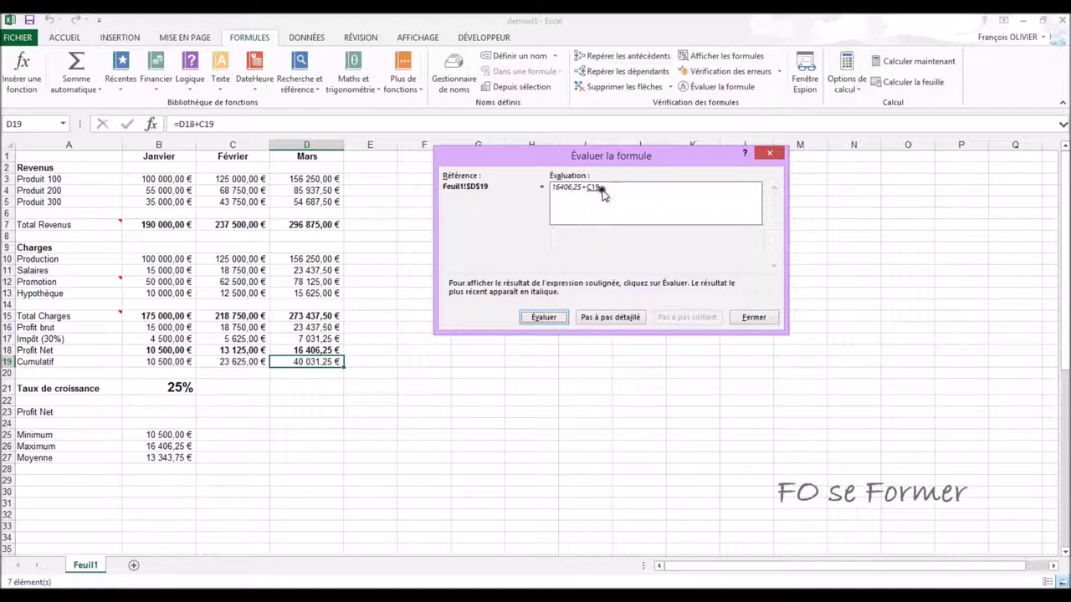
{"action": "left_click", "coordinate": [603, 318]}
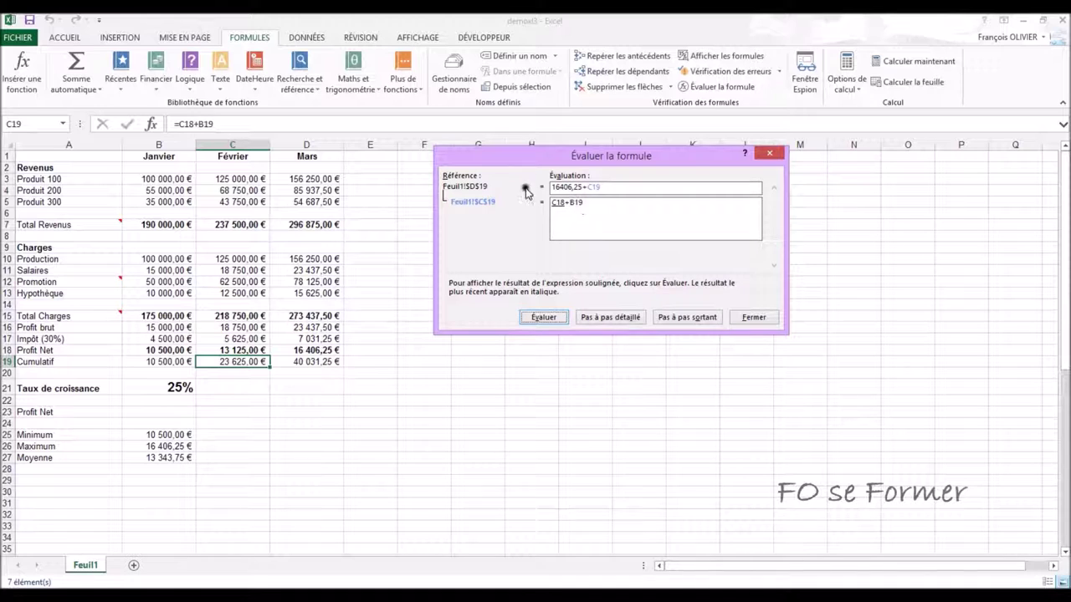
- Step into C18's formula C16-C17, then step back out to the C19 level
{"action": "left_click", "coordinate": [611, 318]}
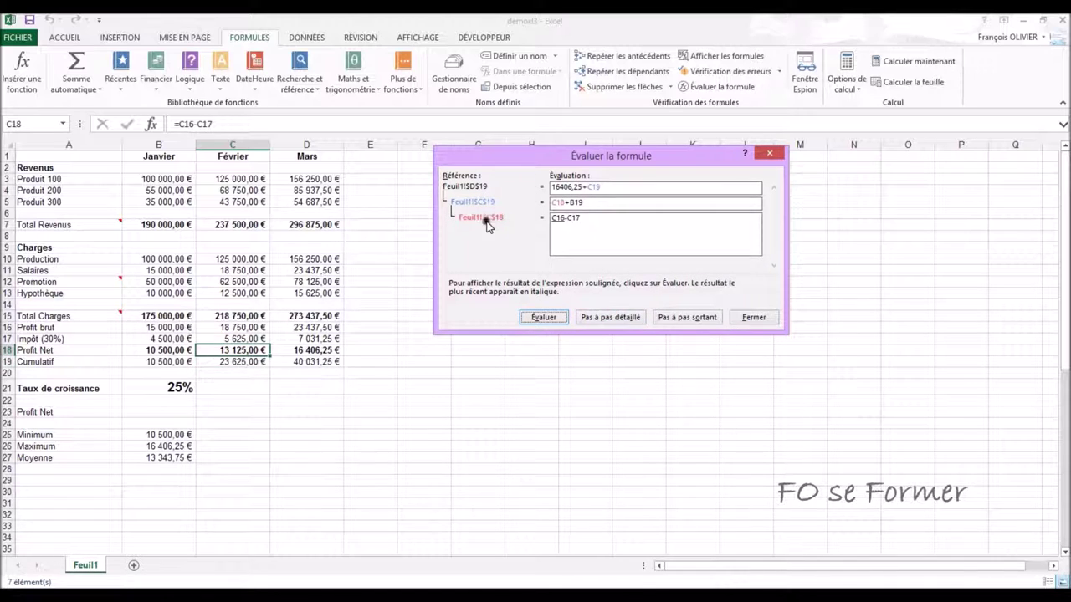
{"action": "left_click", "coordinate": [577, 224]}
{"action": "left_click", "coordinate": [573, 203]}
{"action": "left_click", "coordinate": [689, 319]}
{"action": "left_click", "coordinate": [689, 319]}
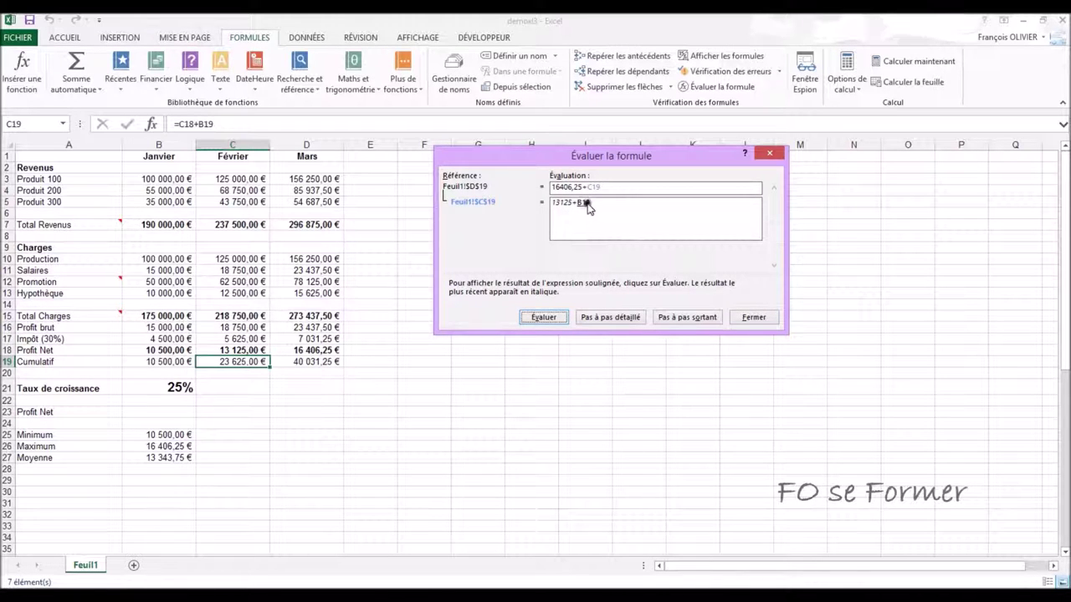
- Step into B19's formula, close the evaluation, and reselect Mars Cumulatif in D19
{"action": "left_click", "coordinate": [597, 318]}
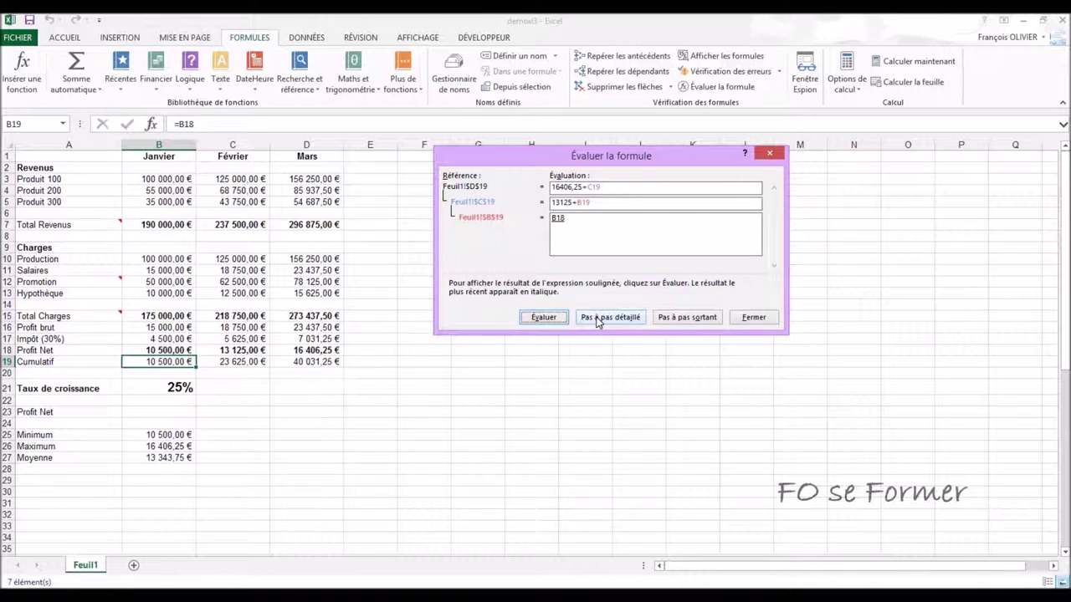
{"action": "left_click", "coordinate": [755, 318]}
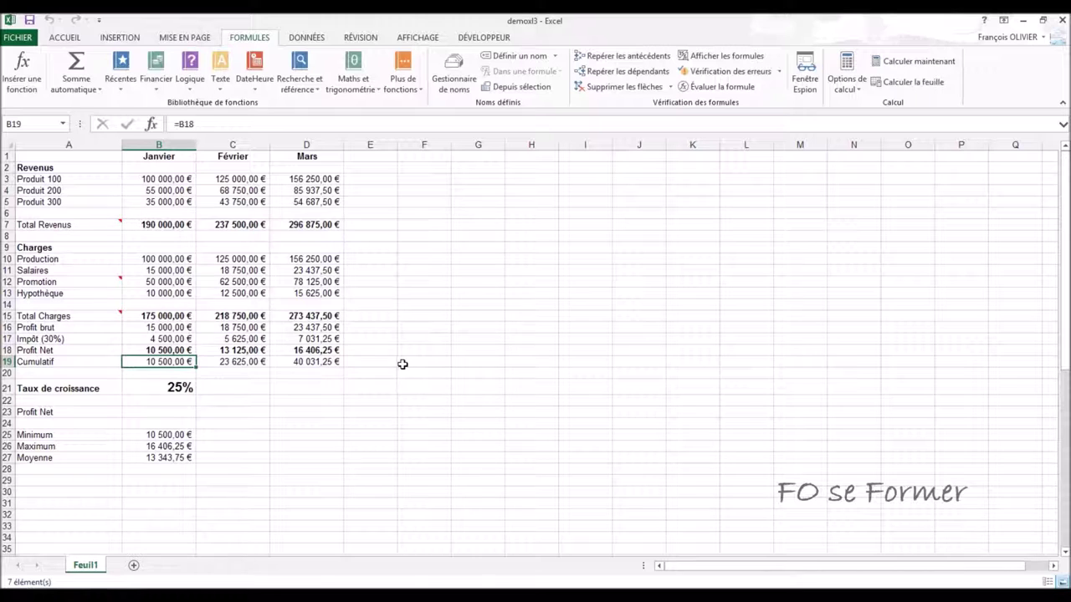
{"action": "left_click", "coordinate": [325, 363]}
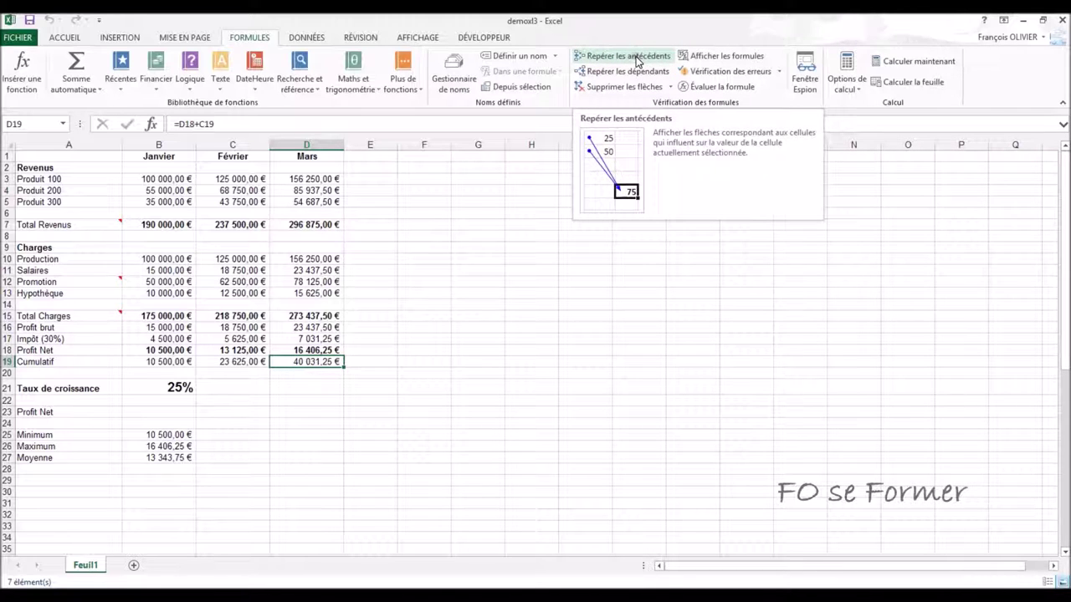
- Trace D19's precedents level by level back to the source values, then remove the arrows
{"action": "left_click", "coordinate": [637, 61]}
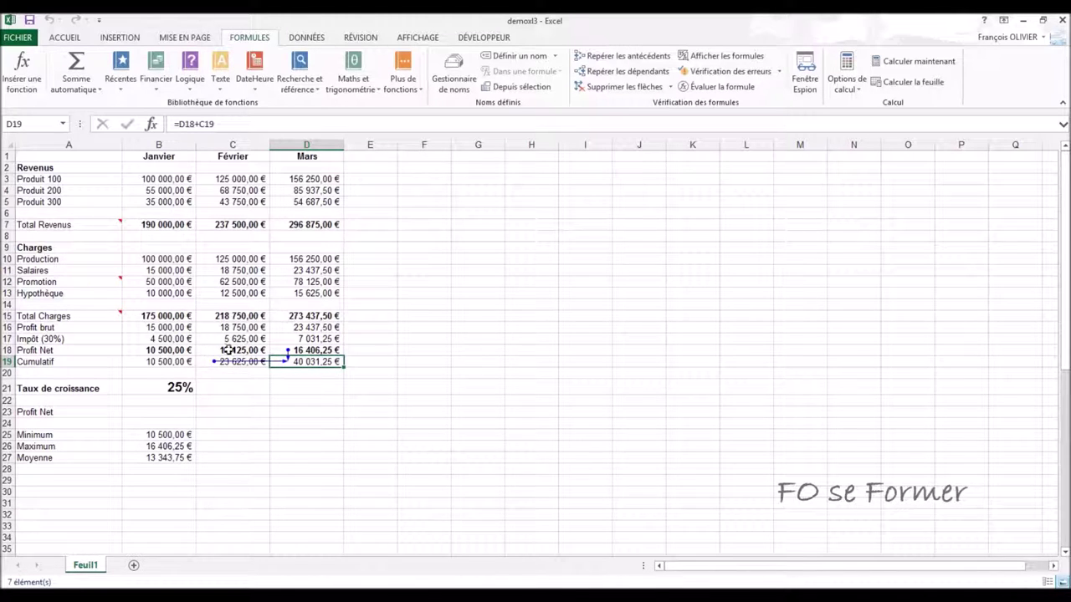
{"action": "left_click", "coordinate": [624, 57]}
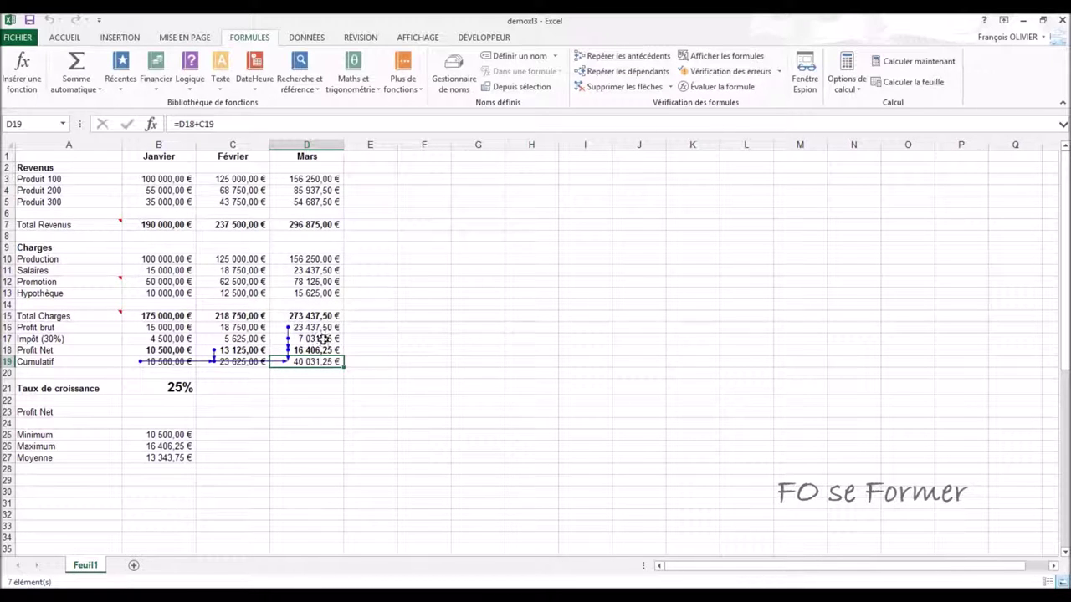
{"action": "left_click", "coordinate": [606, 55]}
{"action": "left_click", "coordinate": [607, 56]}
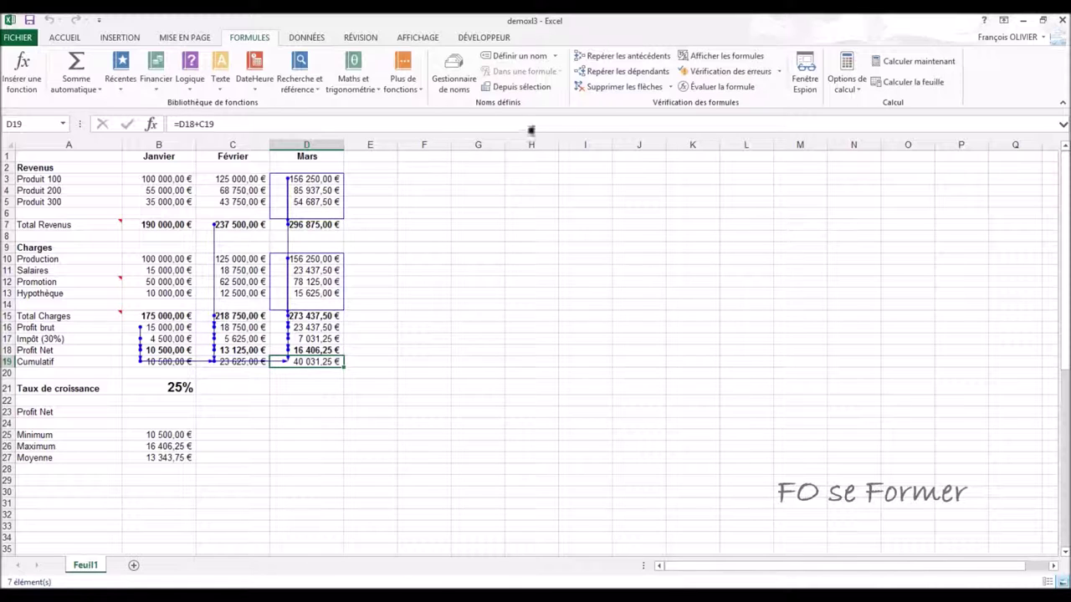
{"action": "left_click", "coordinate": [608, 90]}
{"action": "left_click", "coordinate": [504, 339]}
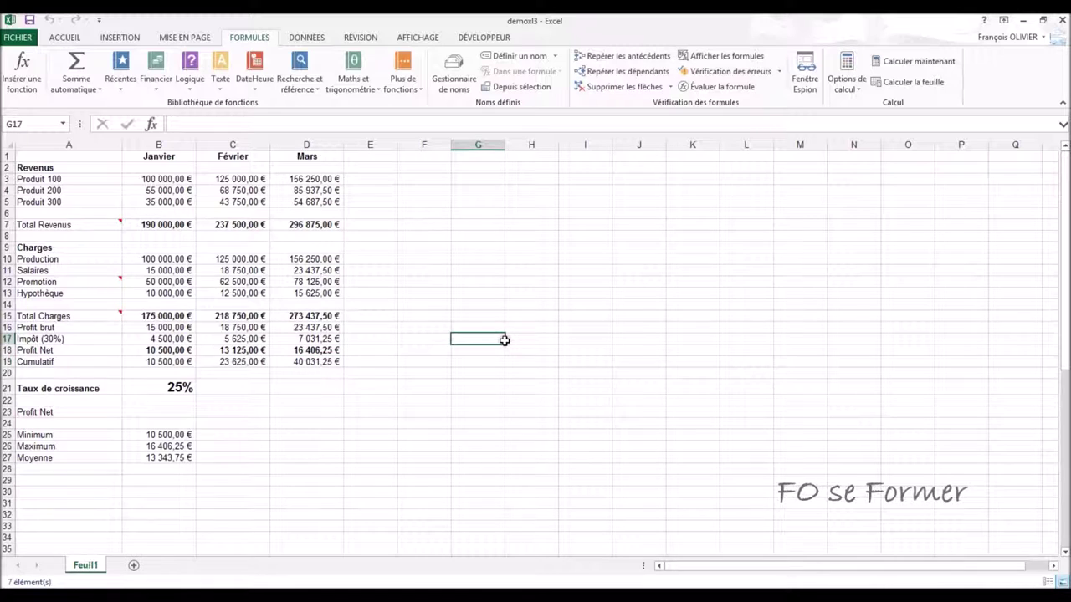
- Trace B3's dependents through columns C and D down to Minimum, Maximum, Moyenne, then clear arrows
{"action": "left_click", "coordinate": [171, 181]}
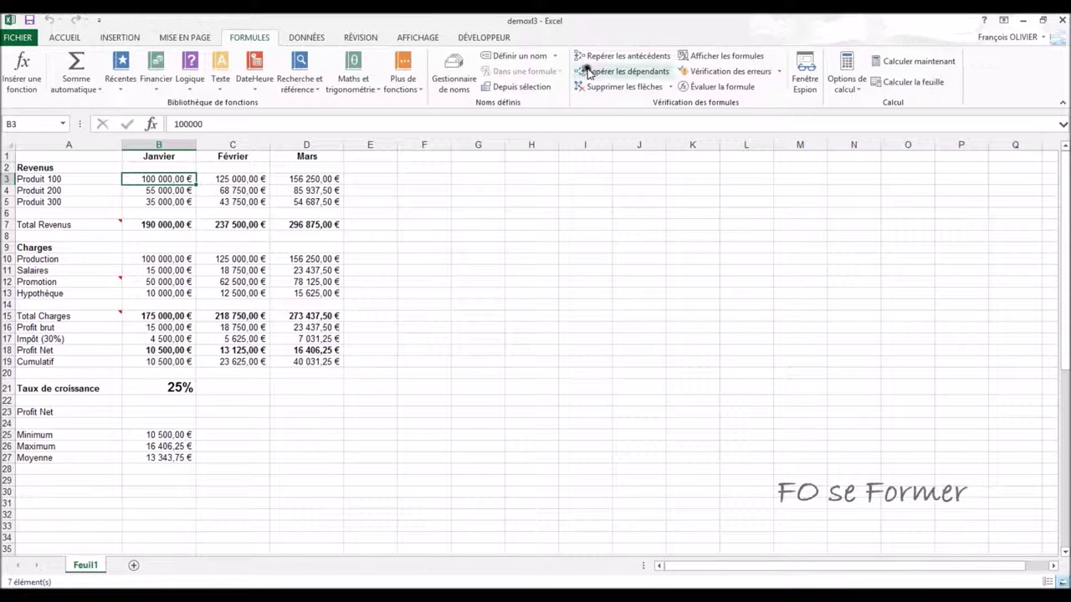
{"action": "left_click", "coordinate": [635, 74]}
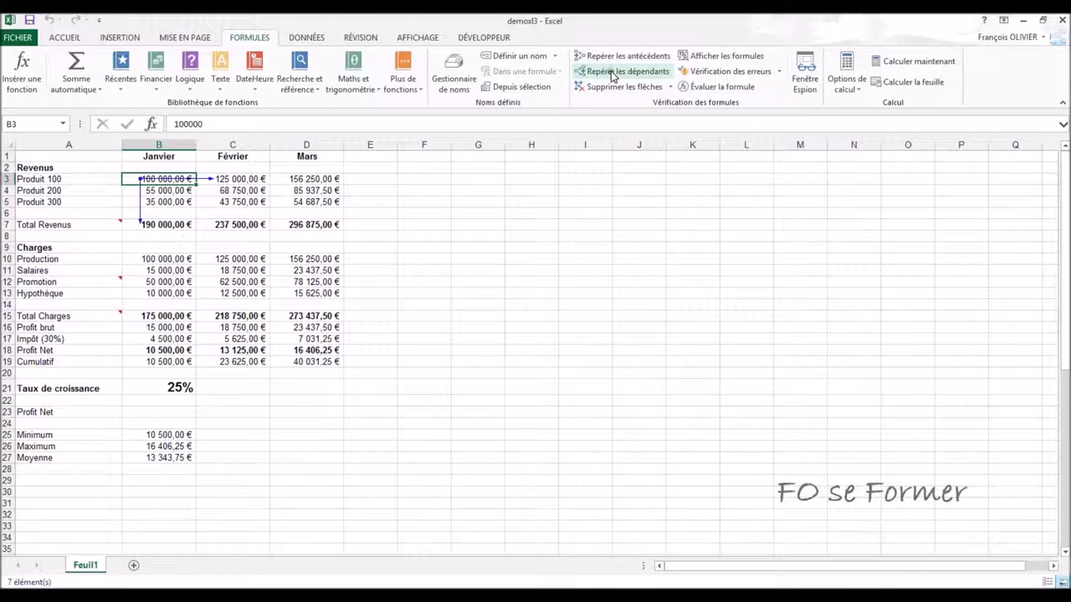
{"action": "left_click", "coordinate": [612, 73]}
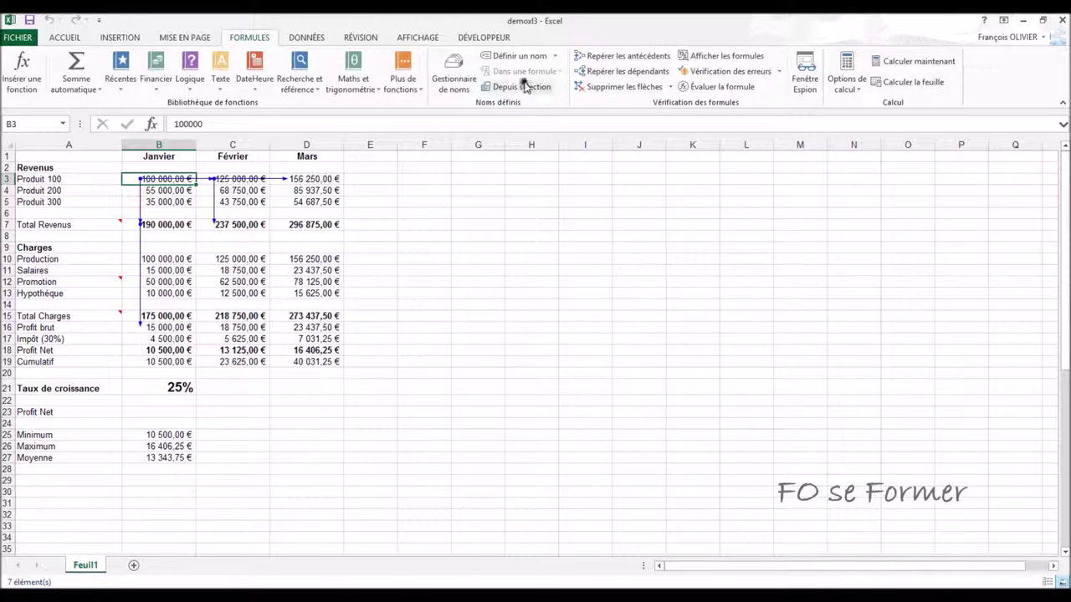
{"action": "left_click", "coordinate": [608, 72]}
{"action": "left_click", "coordinate": [609, 73]}
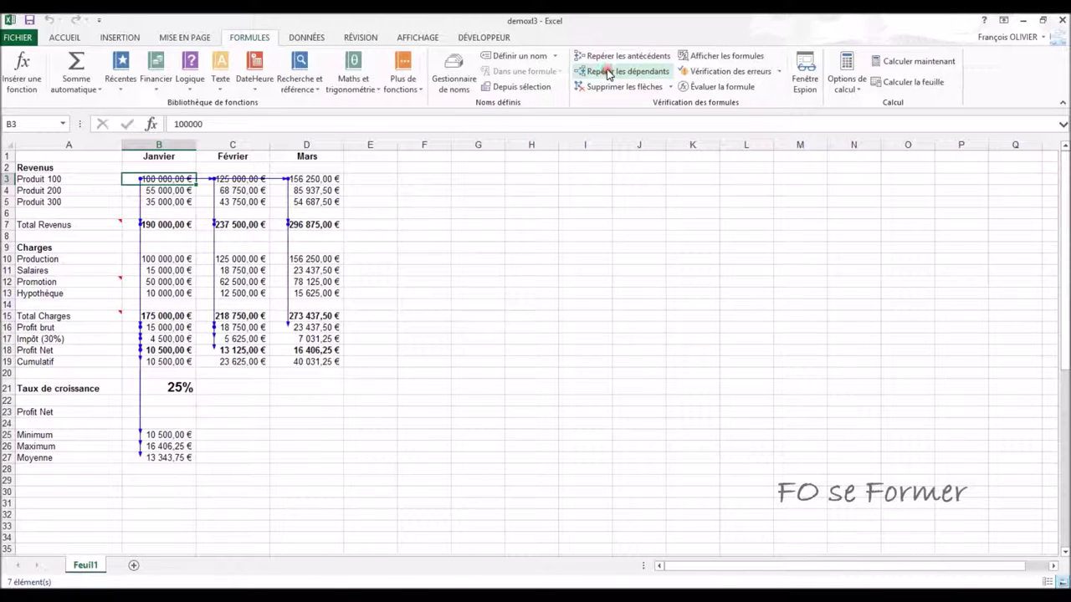
{"action": "left_click", "coordinate": [608, 87]}
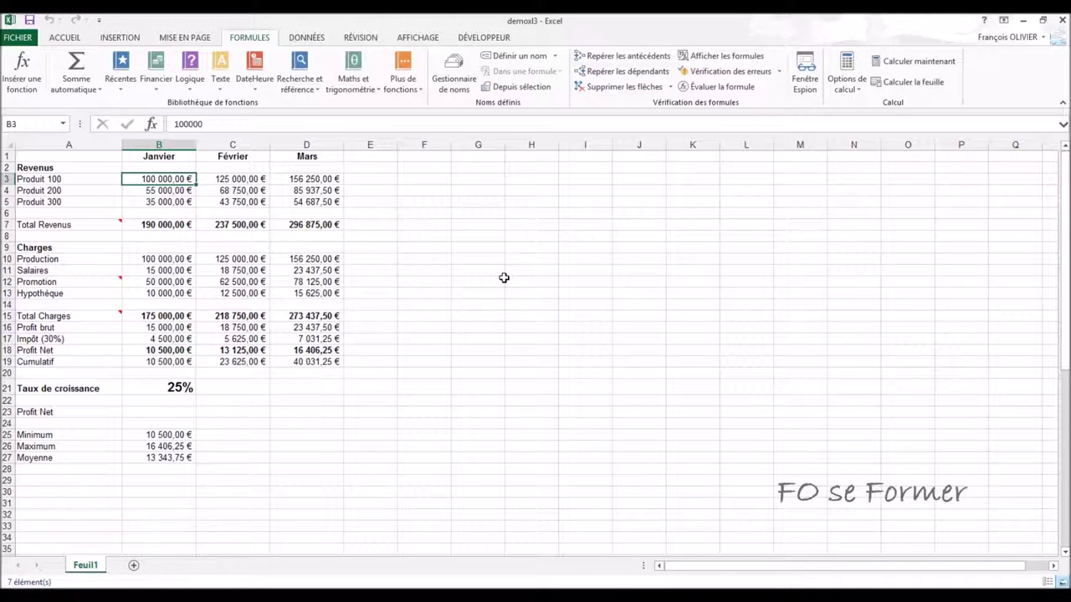
- Enter abc in B3 and check the resulting March Impôt (D17) and Cumulatif formulas
{"action": "type", "text": "abc"}
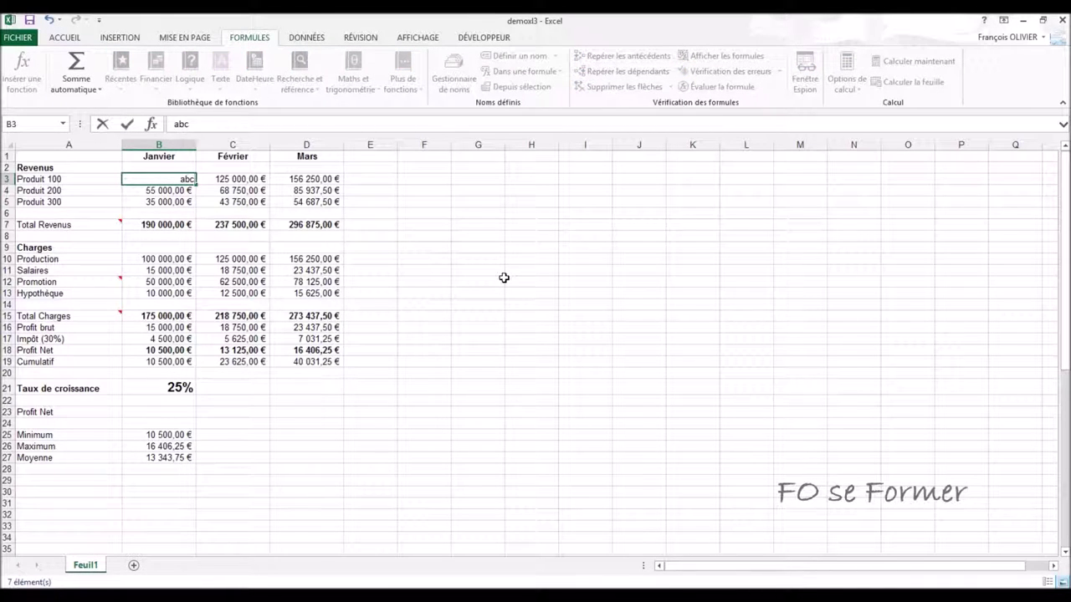
{"action": "key", "text": "Return"}
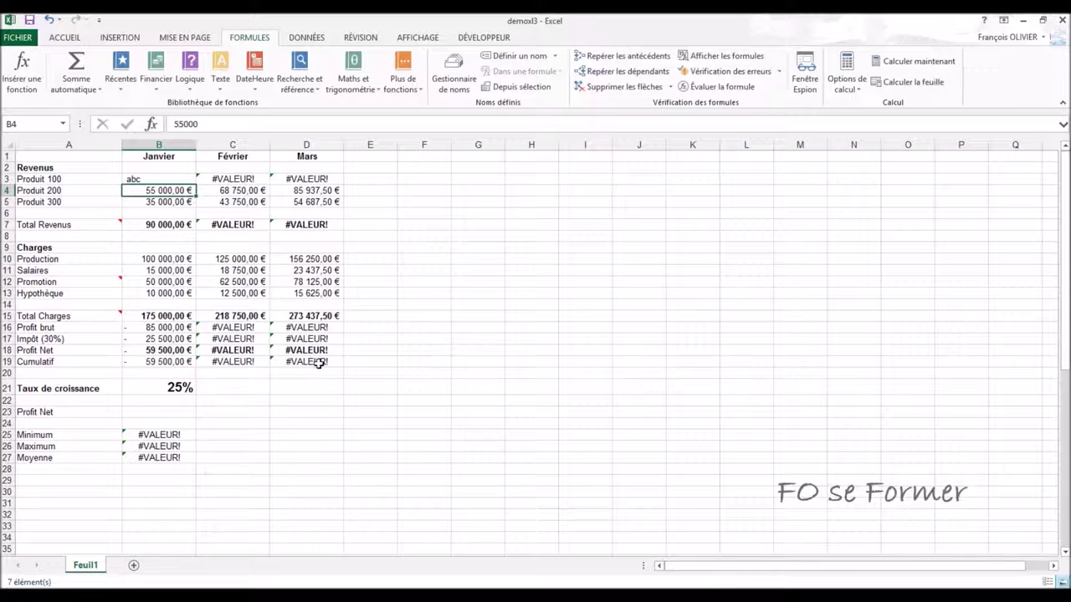
{"action": "left_click", "coordinate": [321, 342]}
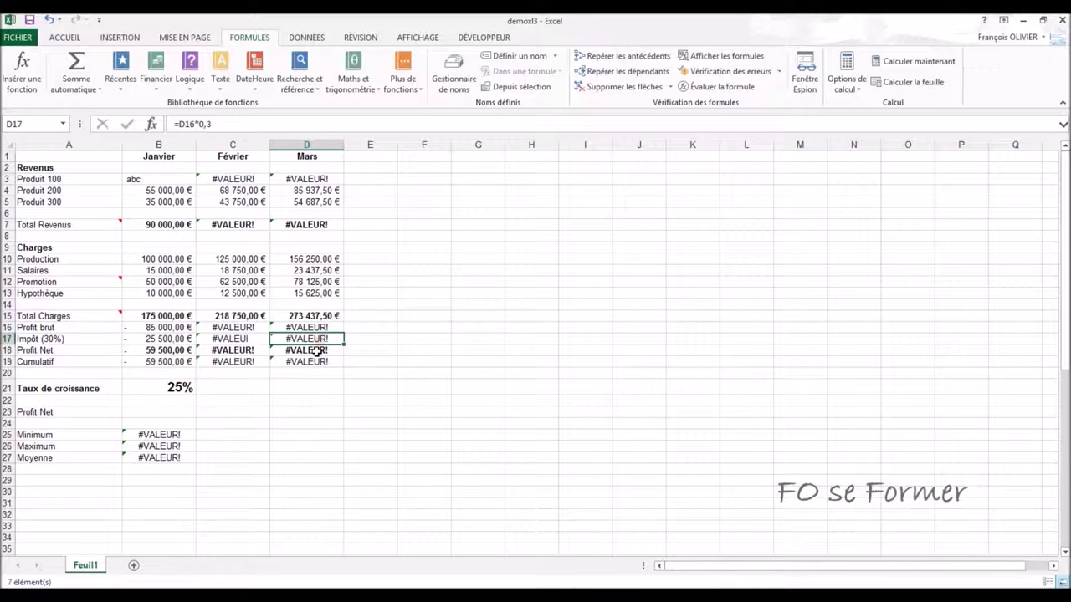
{"action": "left_click", "coordinate": [314, 361]}
- Inspect the formulas in D16, C17, C16, C7, C4, C3 and D3, then select D17
{"action": "left_click", "coordinate": [316, 328]}
{"action": "left_click", "coordinate": [239, 339]}
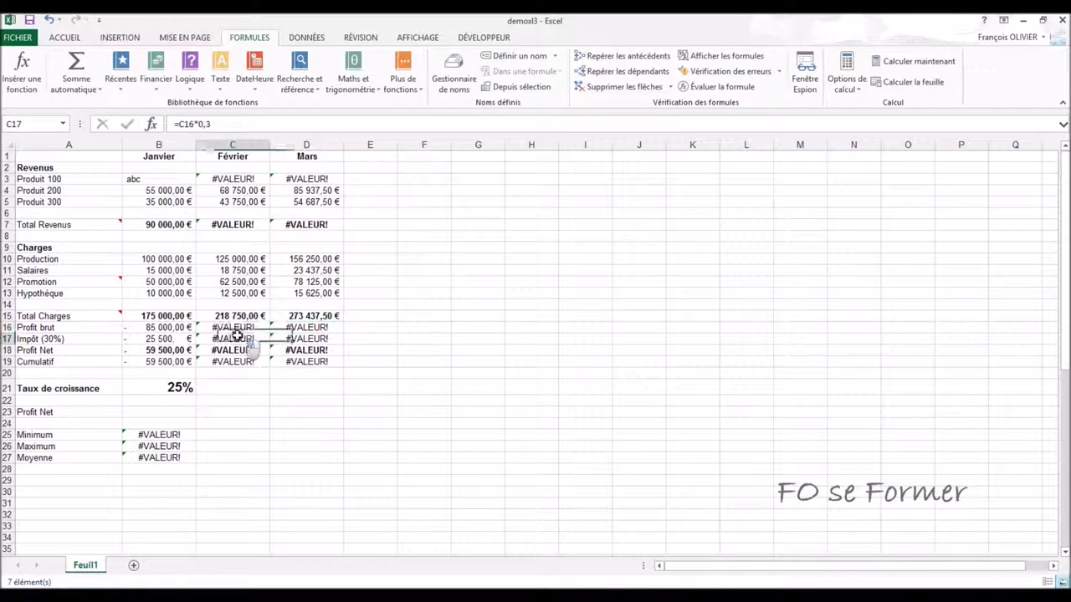
{"action": "left_click", "coordinate": [239, 327]}
{"action": "left_click", "coordinate": [244, 224]}
{"action": "left_click", "coordinate": [247, 190]}
{"action": "left_click", "coordinate": [251, 179]}
{"action": "left_click", "coordinate": [295, 180]}
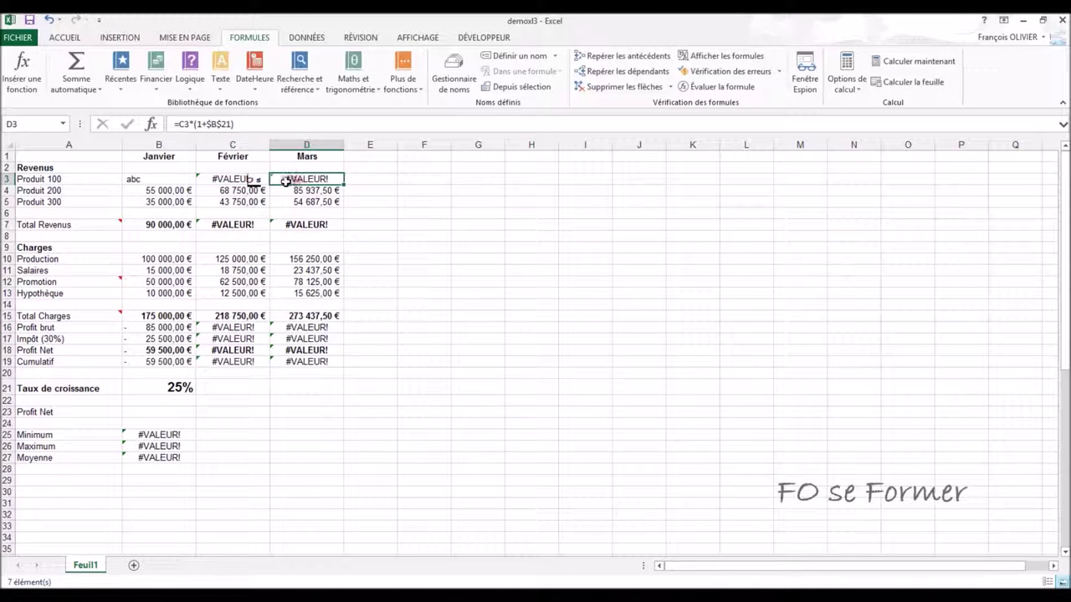
{"action": "left_click", "coordinate": [231, 222]}
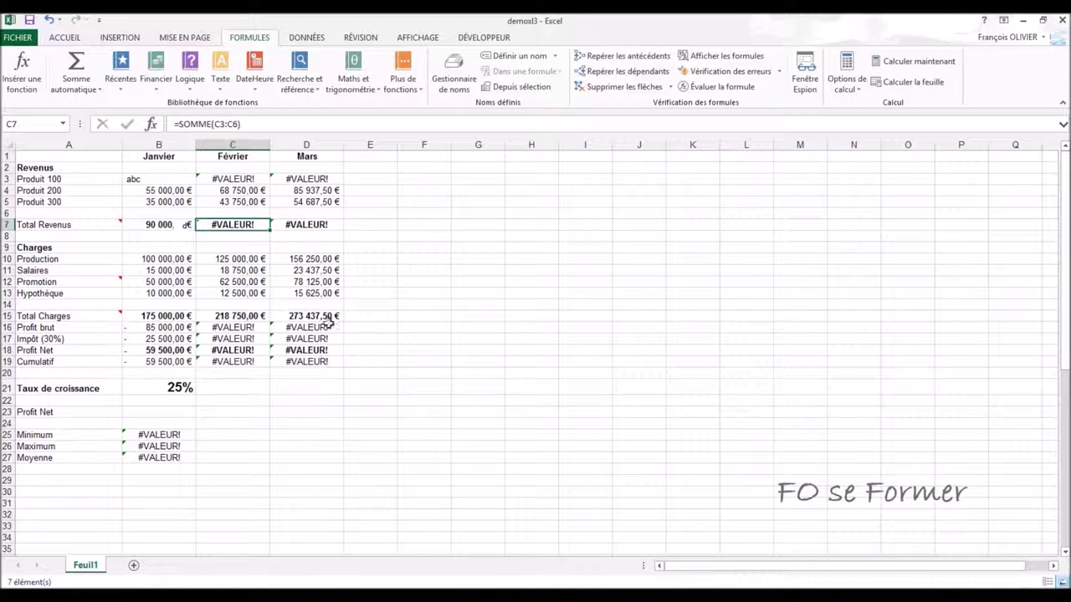
{"action": "left_click", "coordinate": [305, 339]}
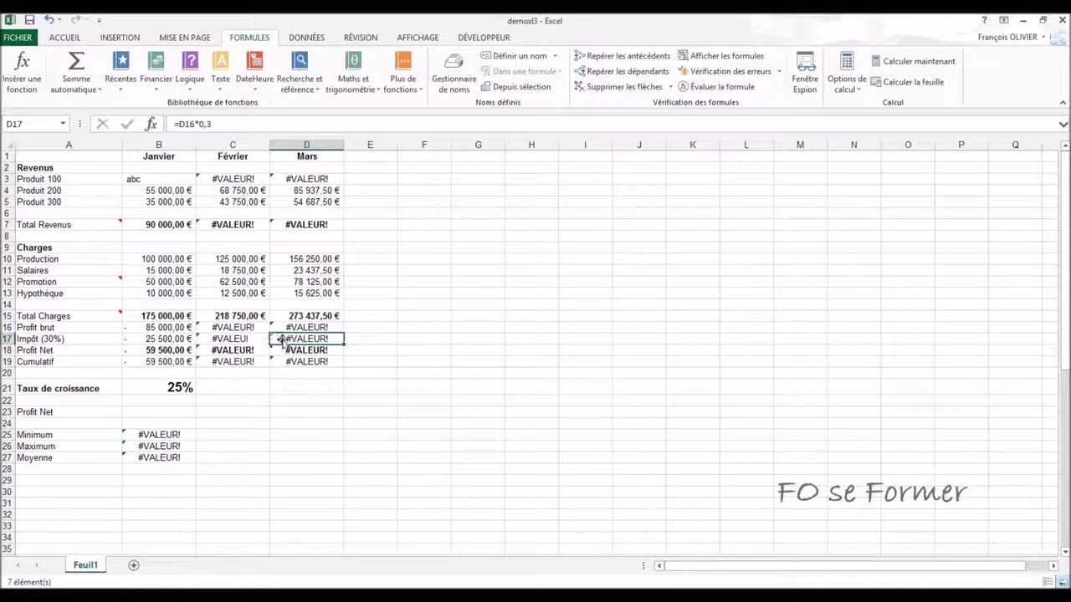
- Trace D17's #VALEUR! error back to abc in B3 and view C3's referenced cells
{"action": "left_click", "coordinate": [777, 74]}
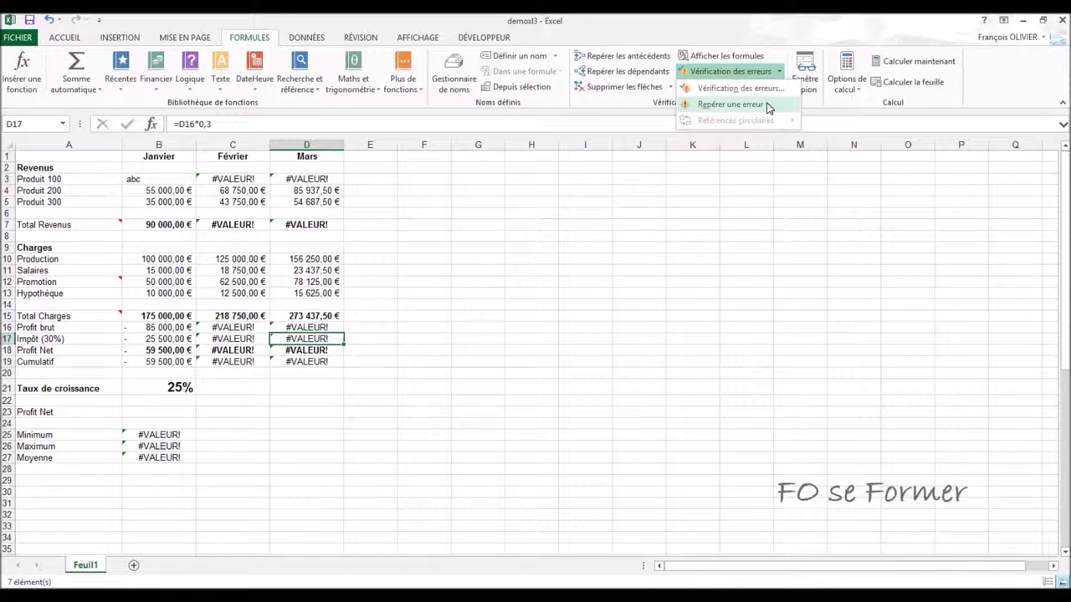
{"action": "left_click", "coordinate": [767, 105]}
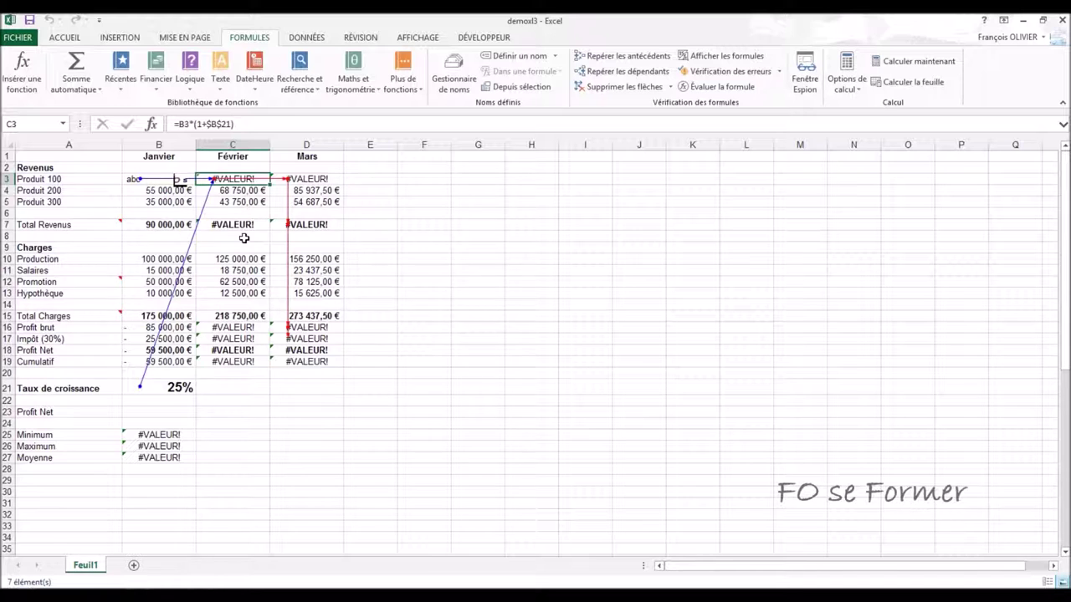
{"action": "left_click", "coordinate": [224, 124]}
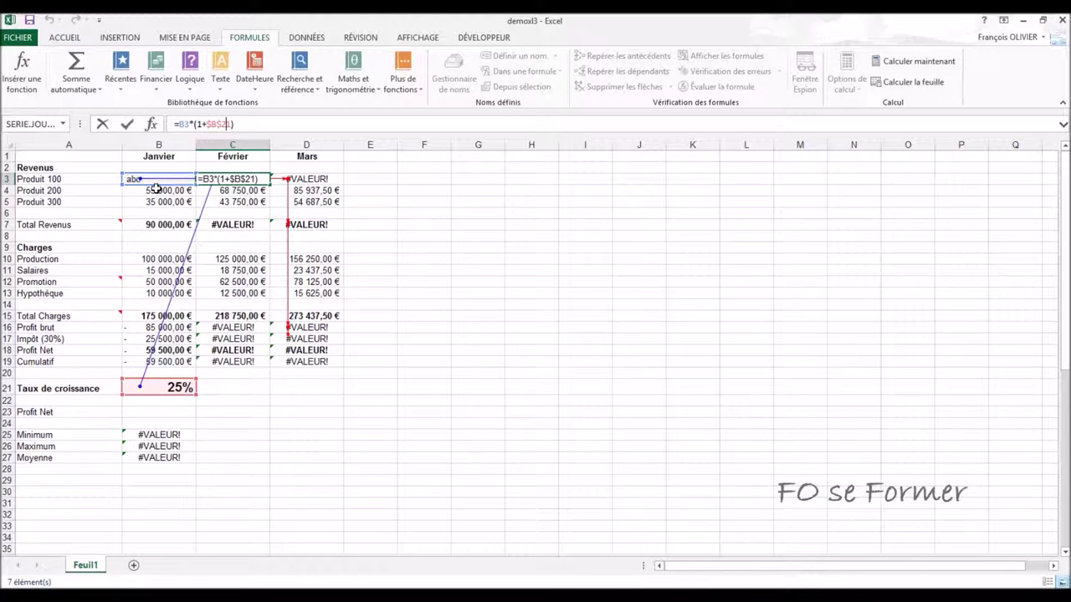
{"action": "key", "text": "Escape"}
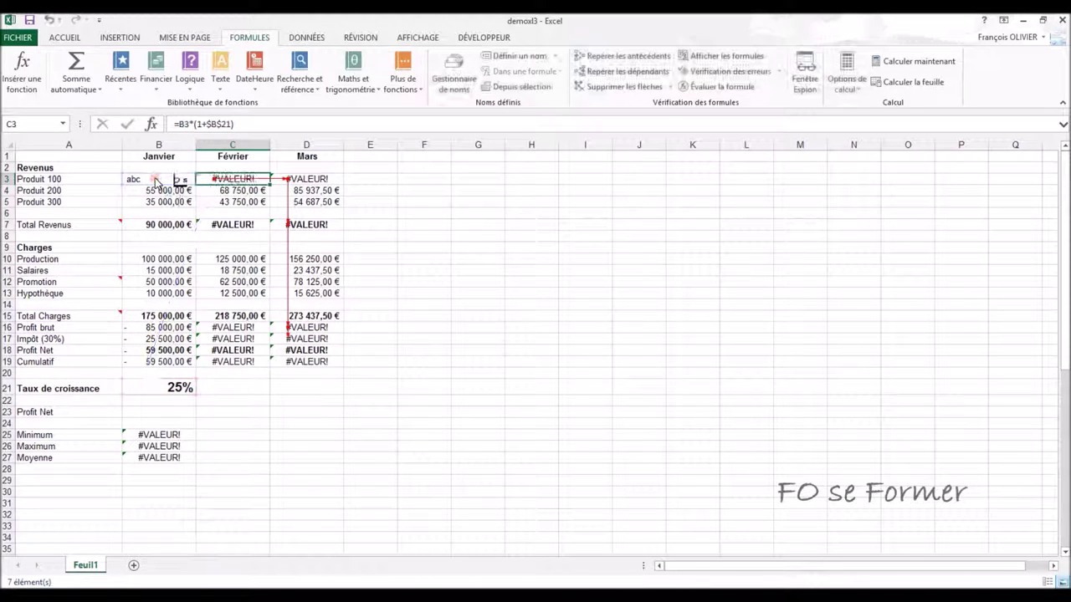
- Restore B3 to 100000 and remove the remaining trace arrows
{"action": "left_click", "coordinate": [146, 178]}
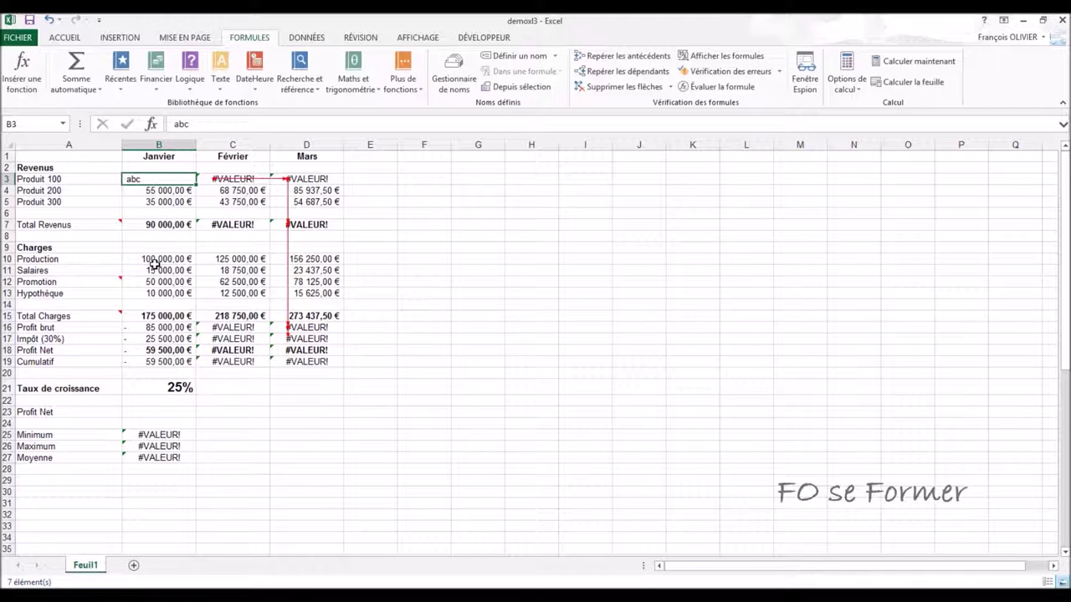
{"action": "type", "text": "100000"}
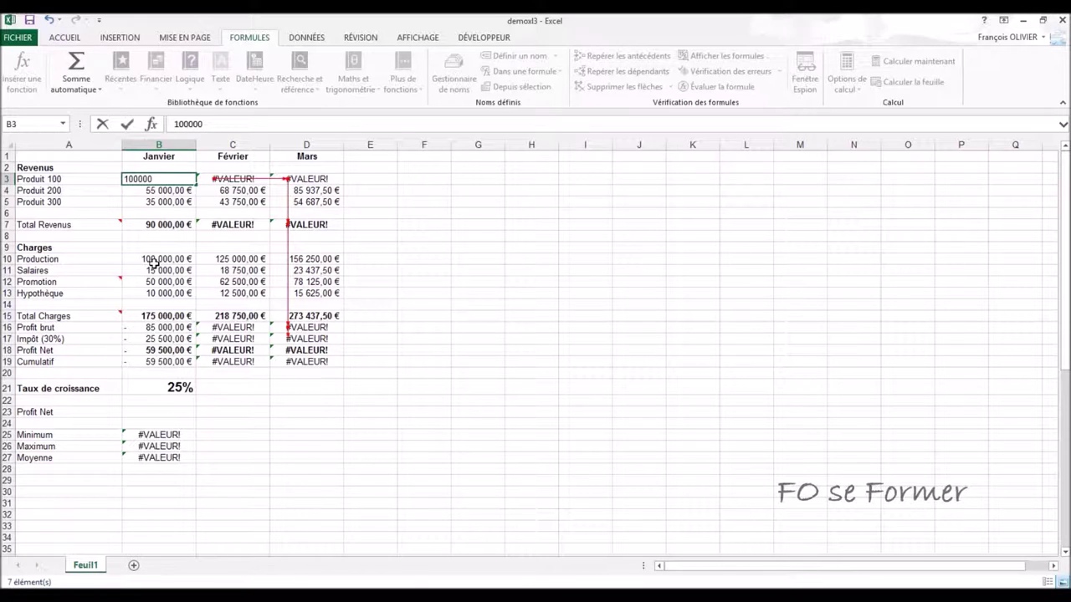
{"action": "key", "text": "Return"}
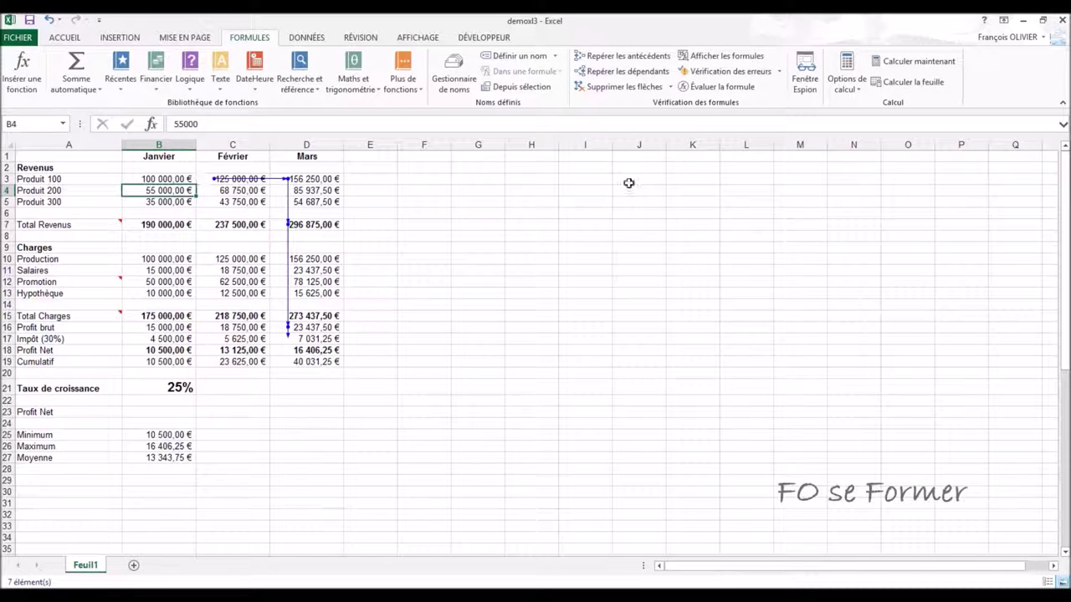
{"action": "left_click", "coordinate": [609, 87]}
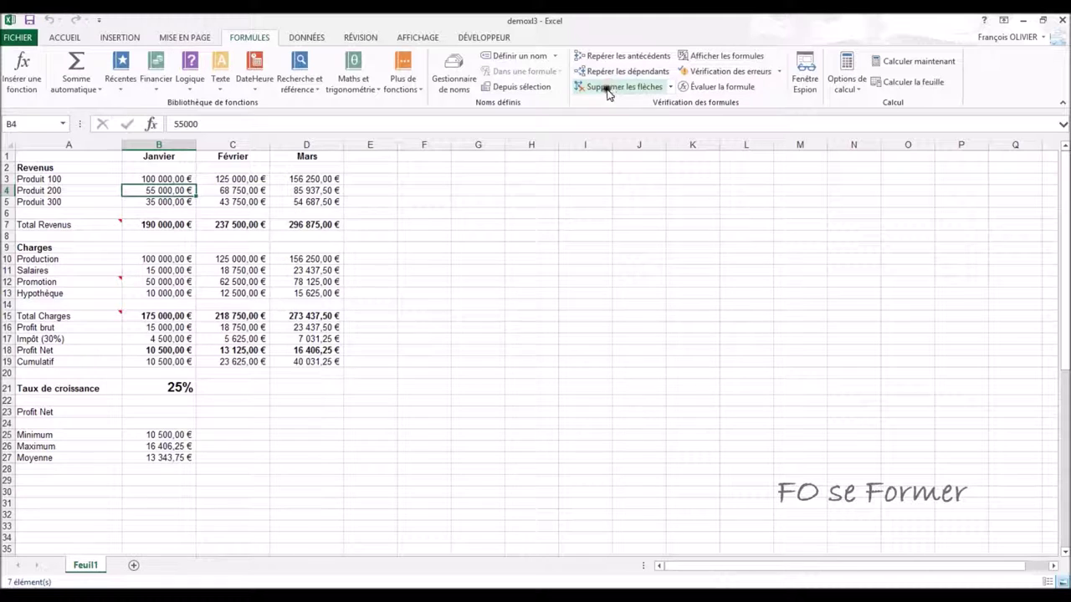
{"action": "left_click", "coordinate": [602, 210]}
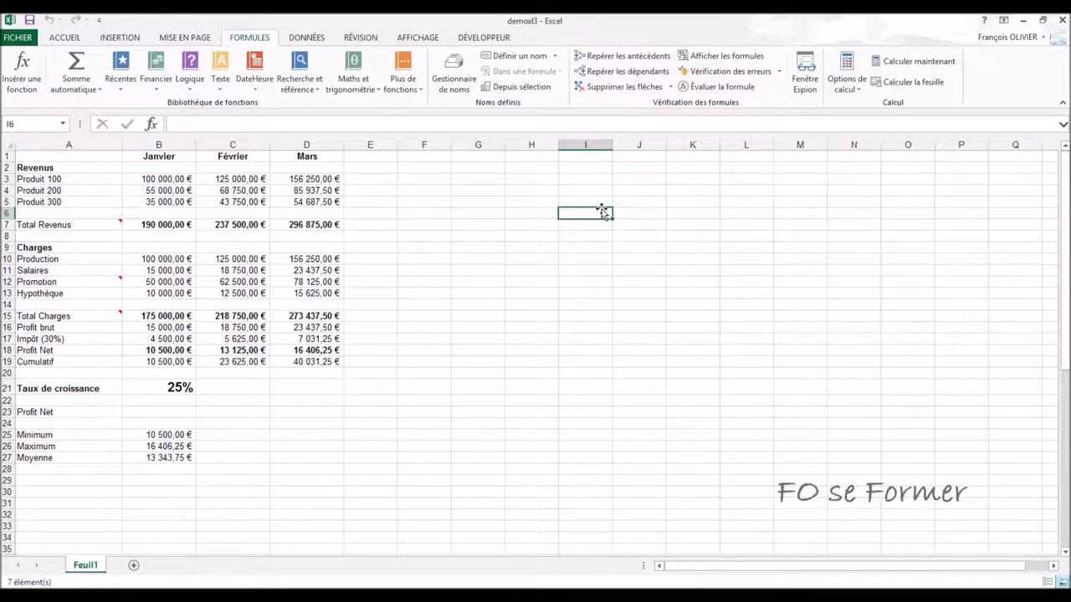